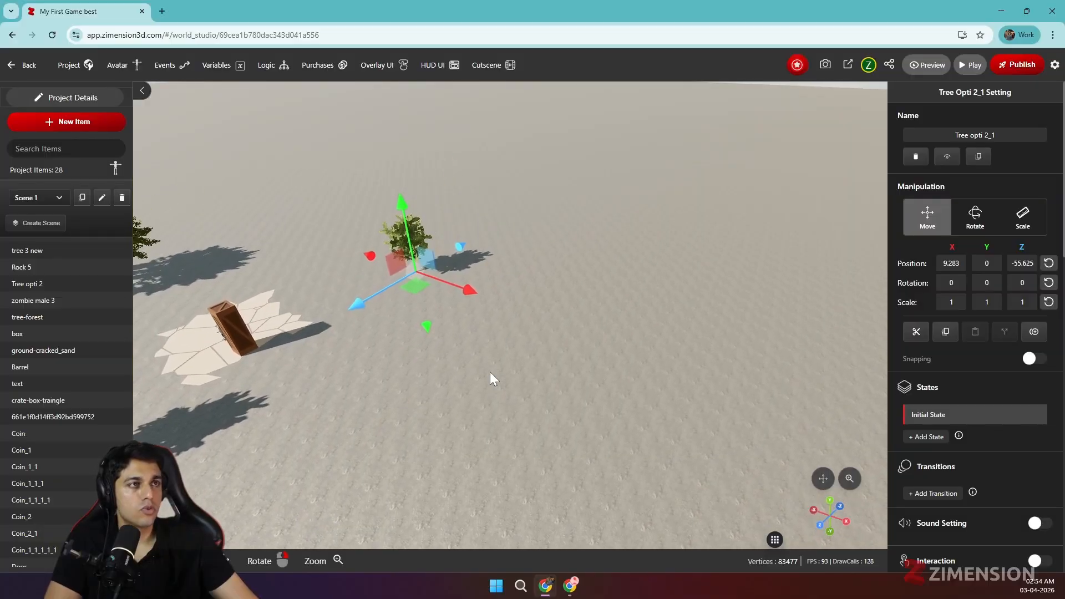
Move the selected tree along the X axis to about 35.4, onto the open ground away from the crate
scroll(488, 368, up, 3)
drag(435, 277, 347, 372)
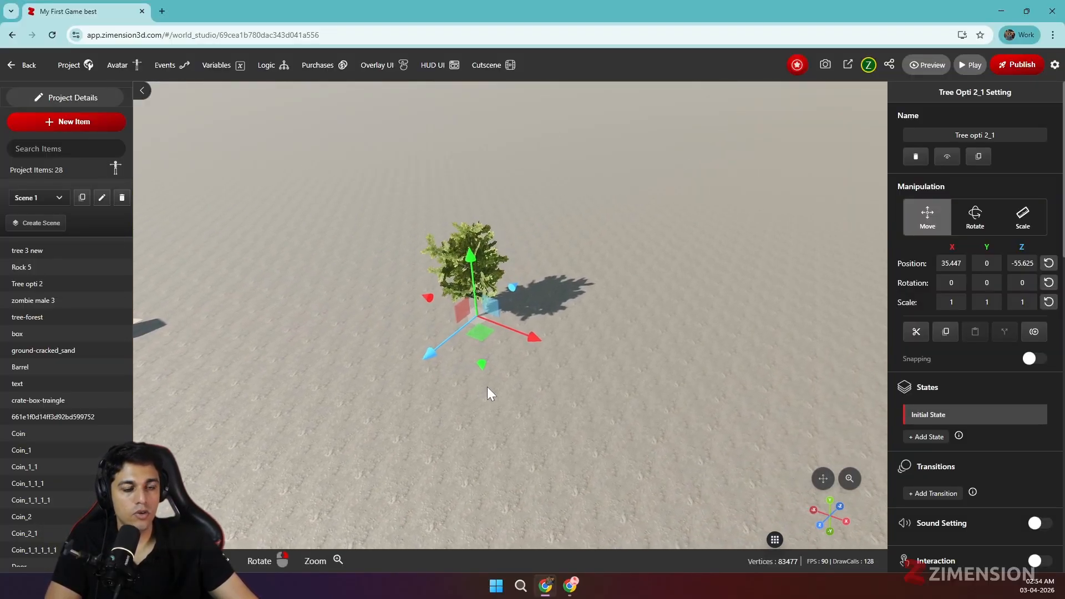
scroll(518, 389, up, 3)
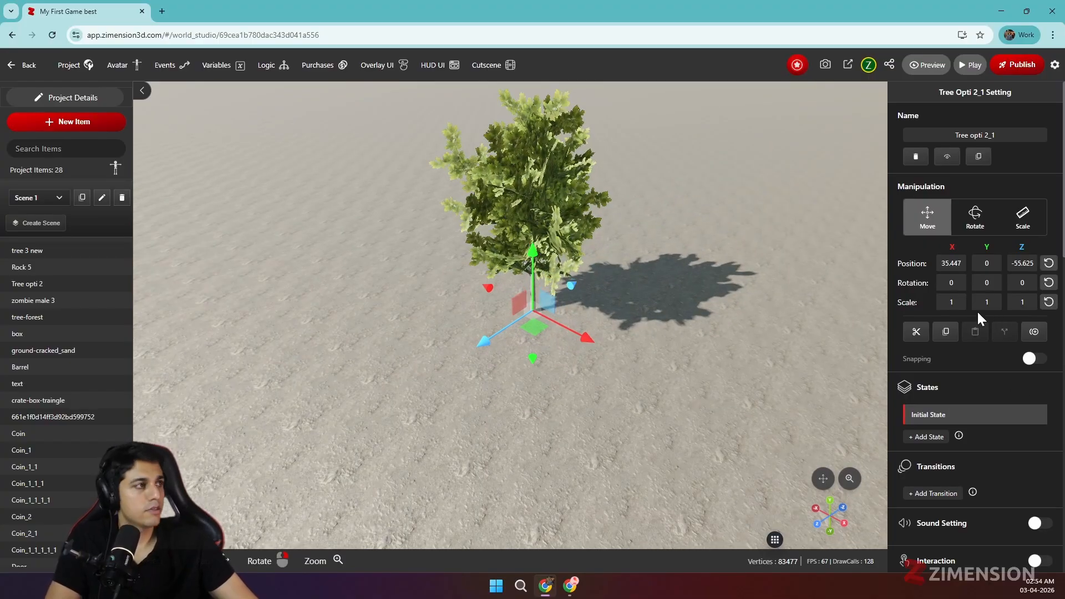
Create a group of 8 instances from the selected tree in a Grid pattern with spacing 3 and no random rotation
click(1034, 333)
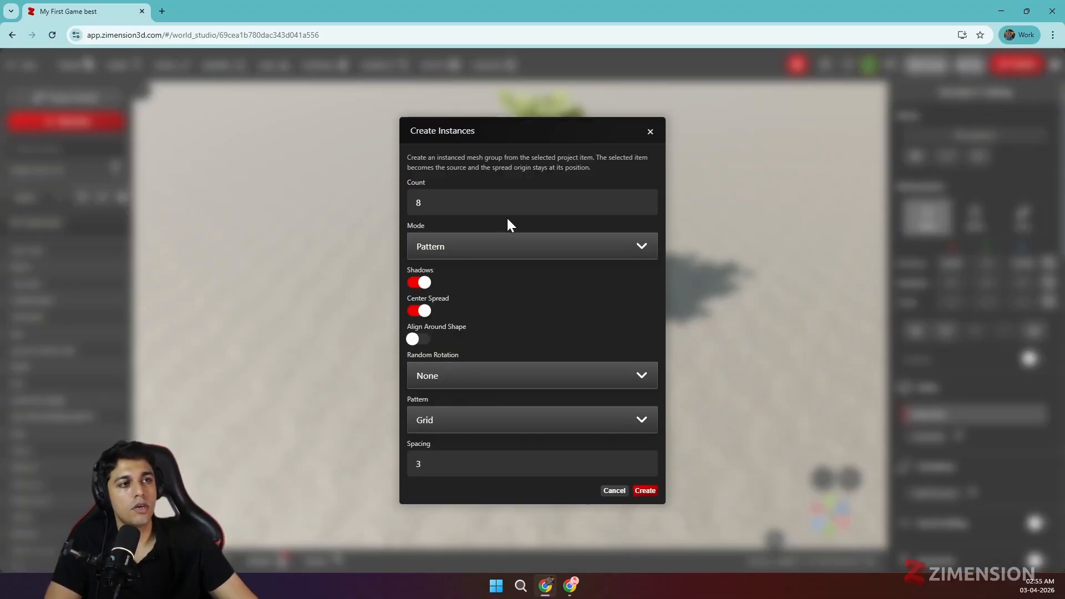
click(447, 388)
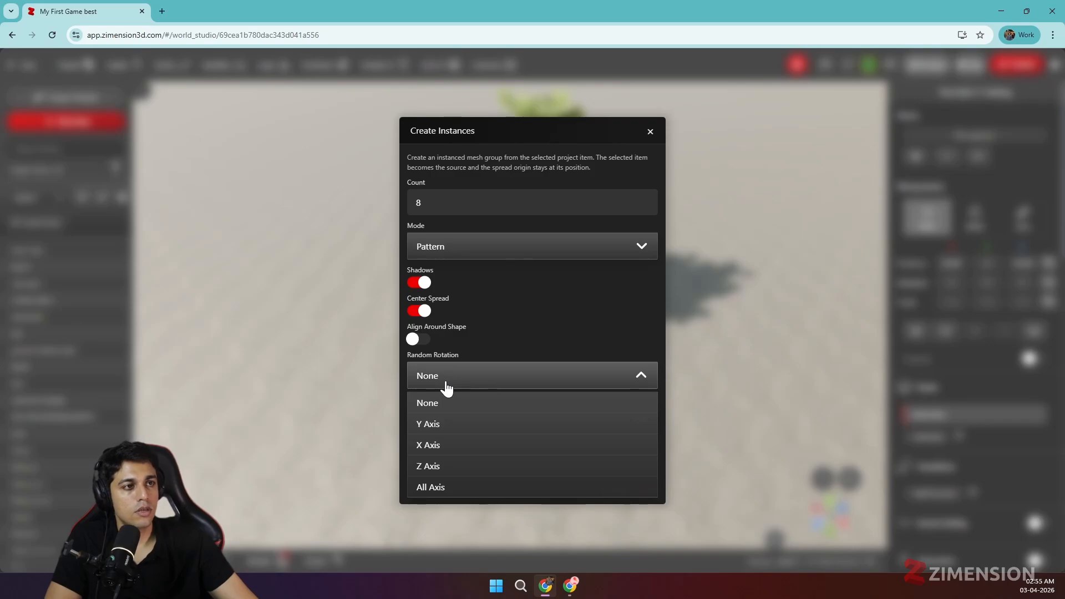
click(459, 389)
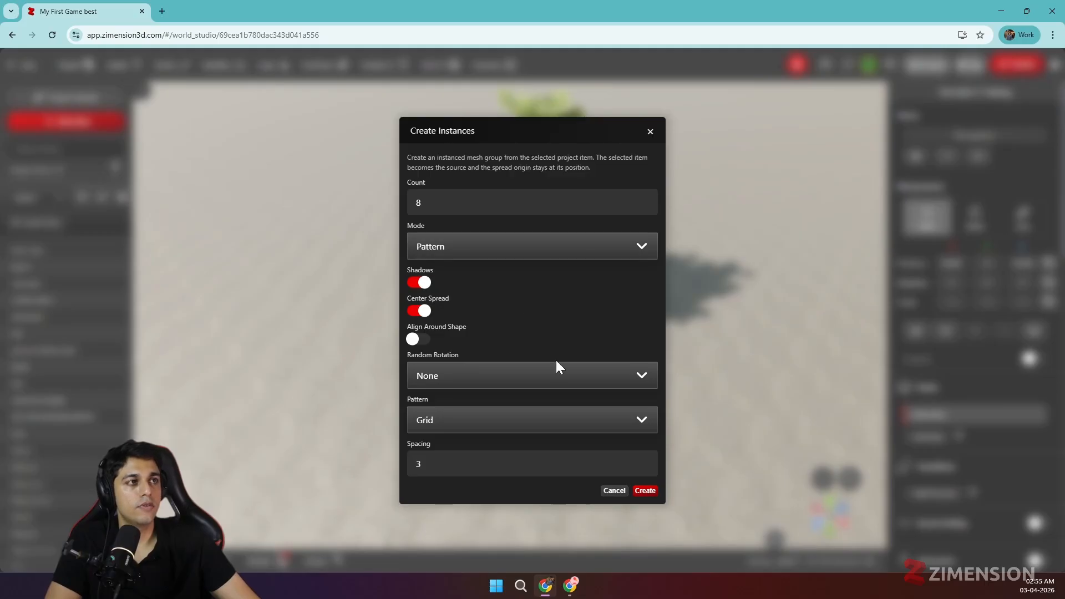
click(644, 490)
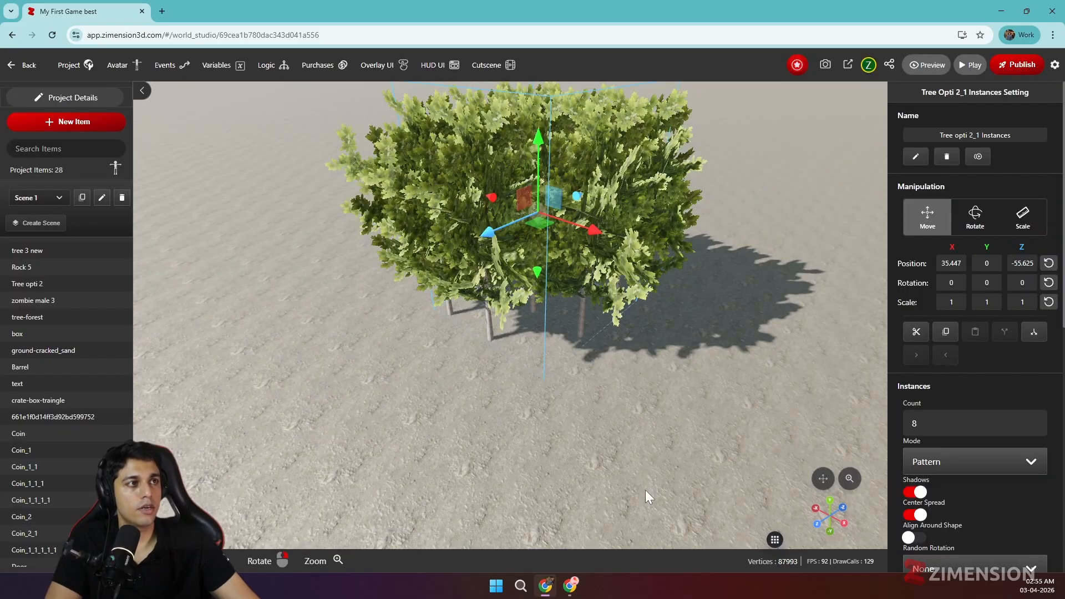
drag(607, 417, 574, 407)
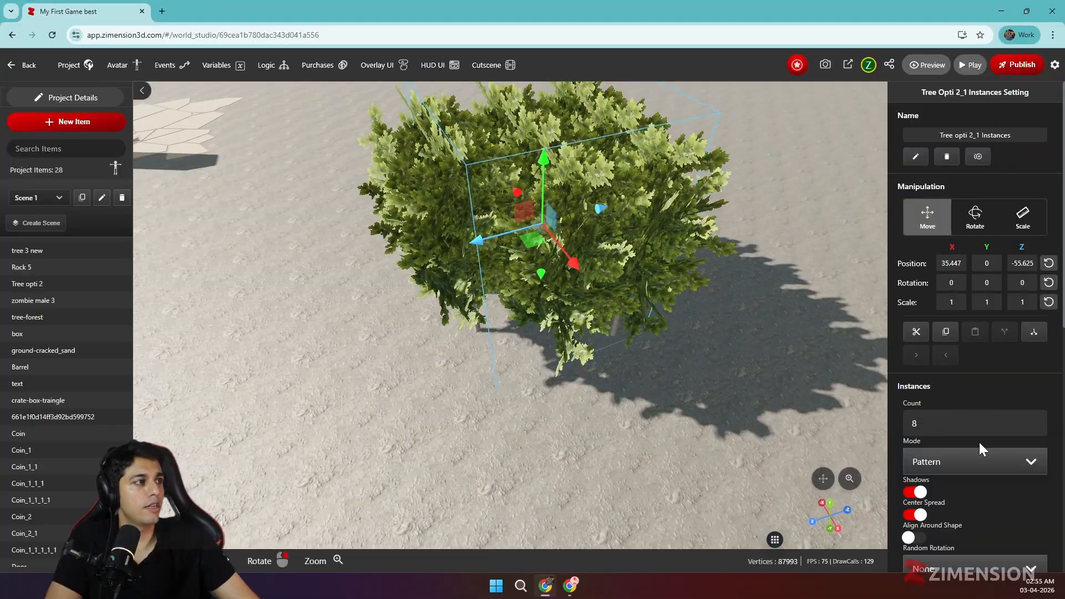
Change the tree instances' pattern to Line, keeping the Pattern mode
scroll(978, 441, down, 2)
click(949, 353)
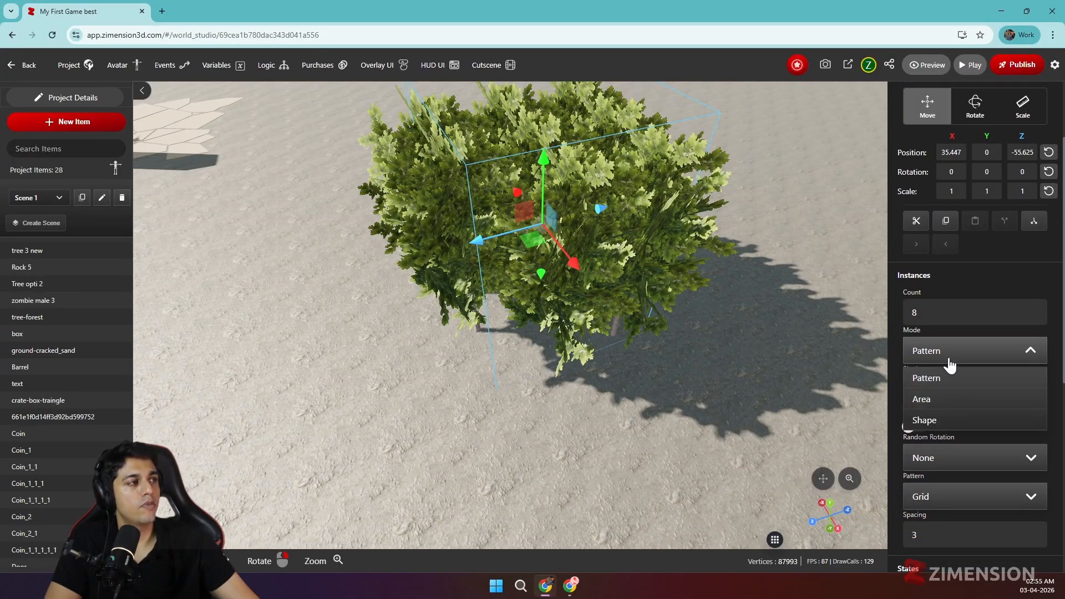
click(950, 362)
scroll(949, 399, down, 1)
click(947, 443)
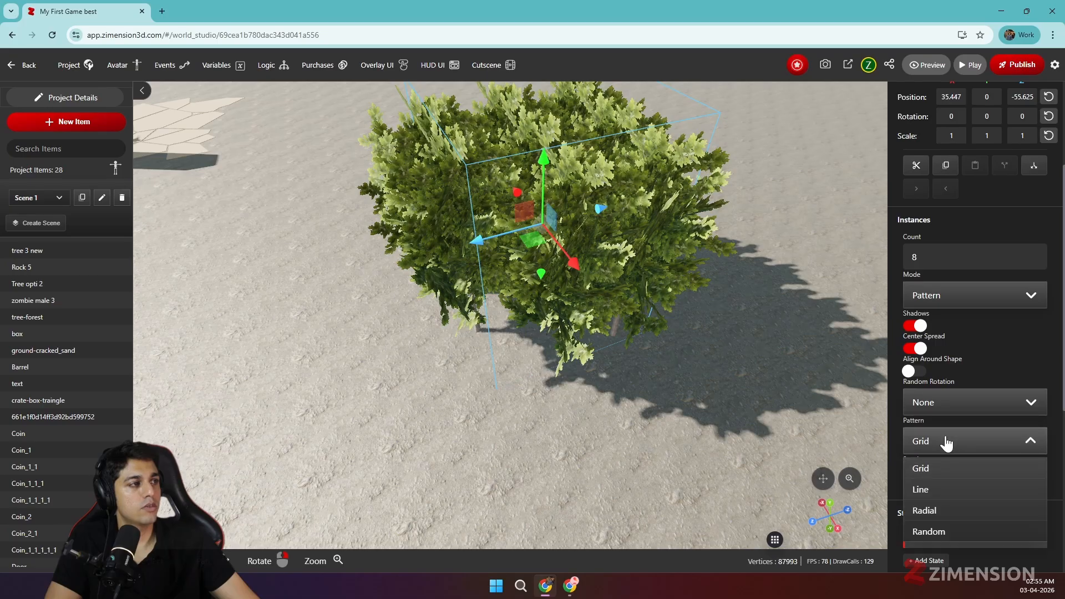
click(923, 492)
right_drag(488, 378, 574, 369)
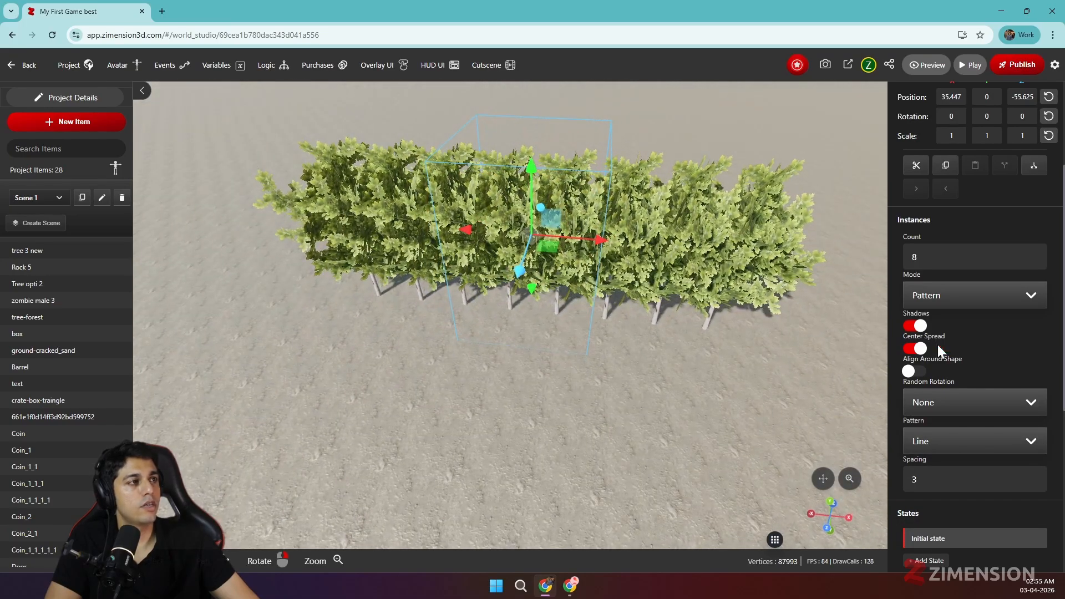
Set the spacing between the tree instances in the line to 7
scroll(953, 342, down, 2)
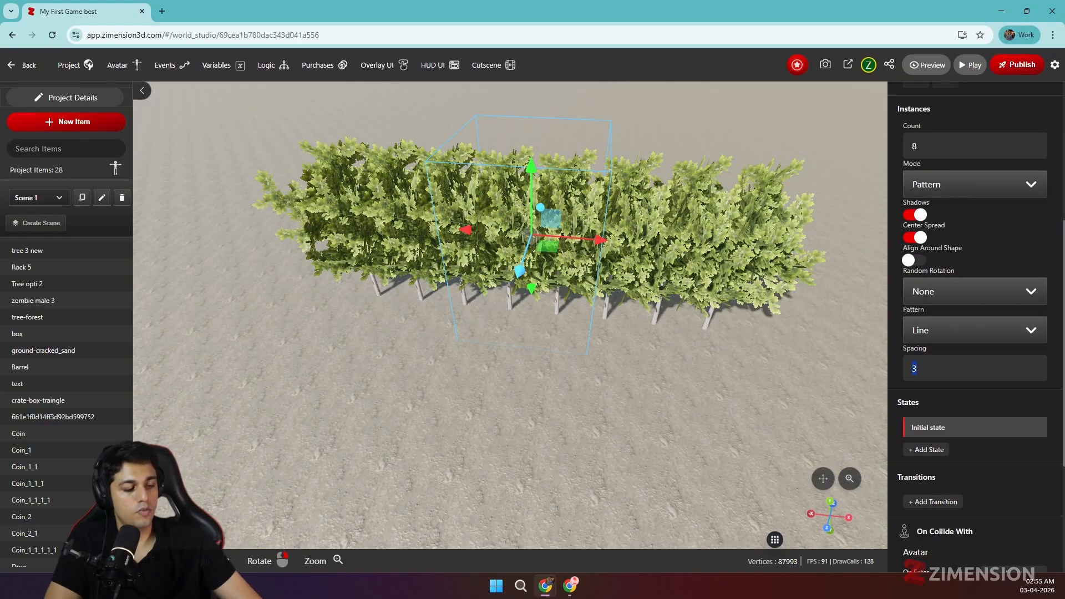
text(5)
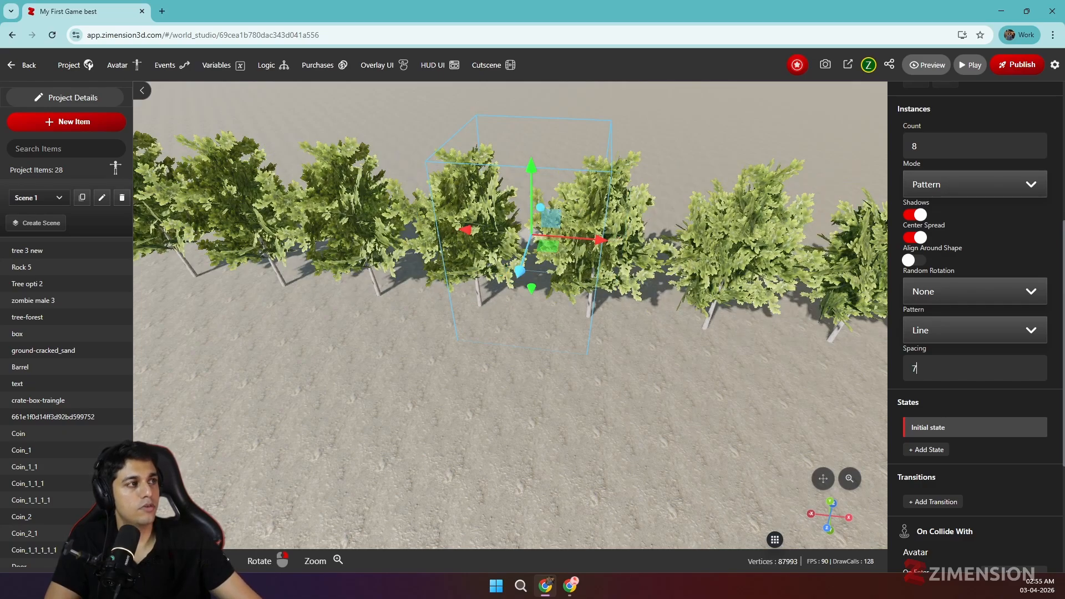
text(7)
scroll(776, 333, down, 3)
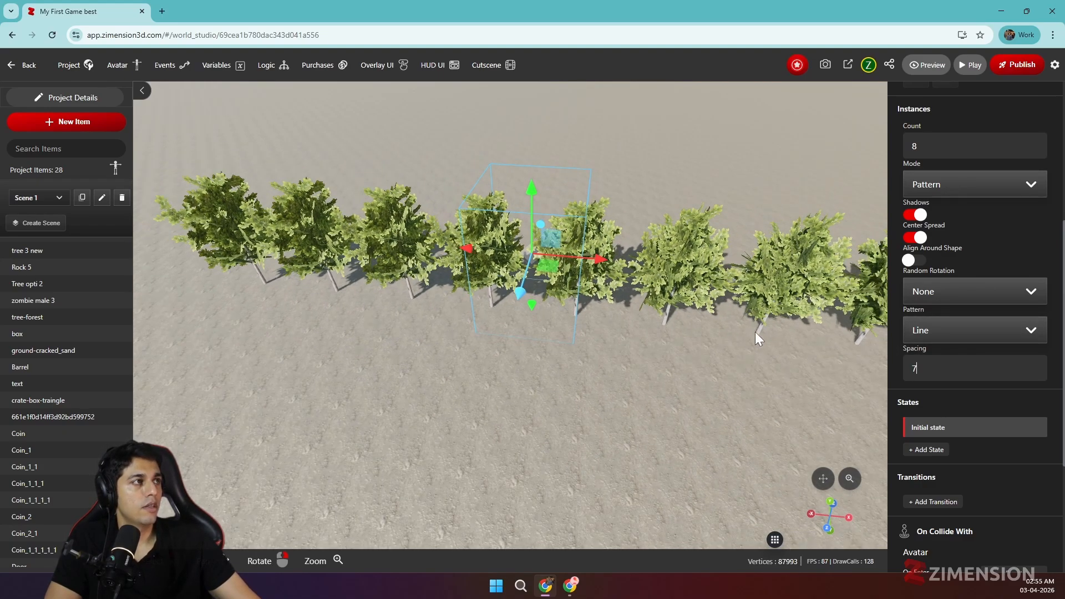
Change the tree instances' pattern to Radial
click(937, 188)
click(937, 189)
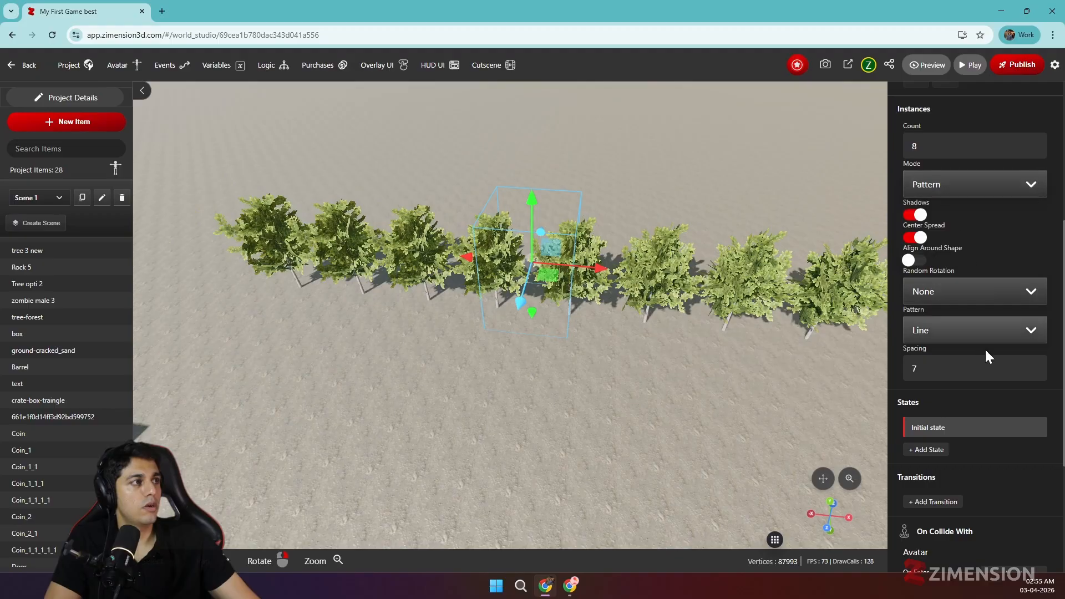
click(953, 333)
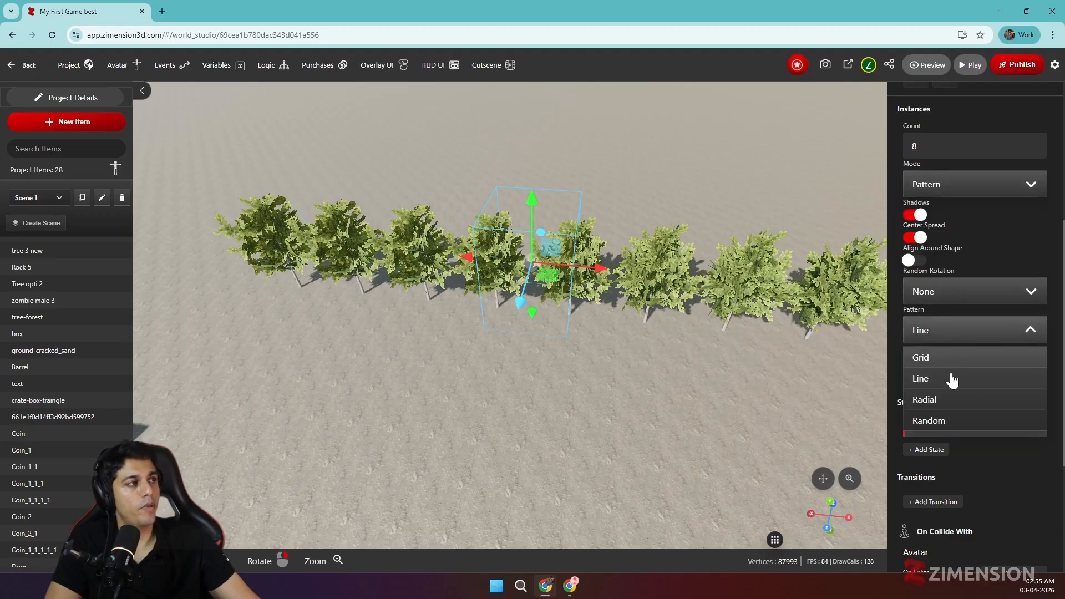
click(939, 401)
mouse_move(665, 398)
mouse_down()
mouse_move(601, 420)
mouse_move(679, 409)
mouse_up()
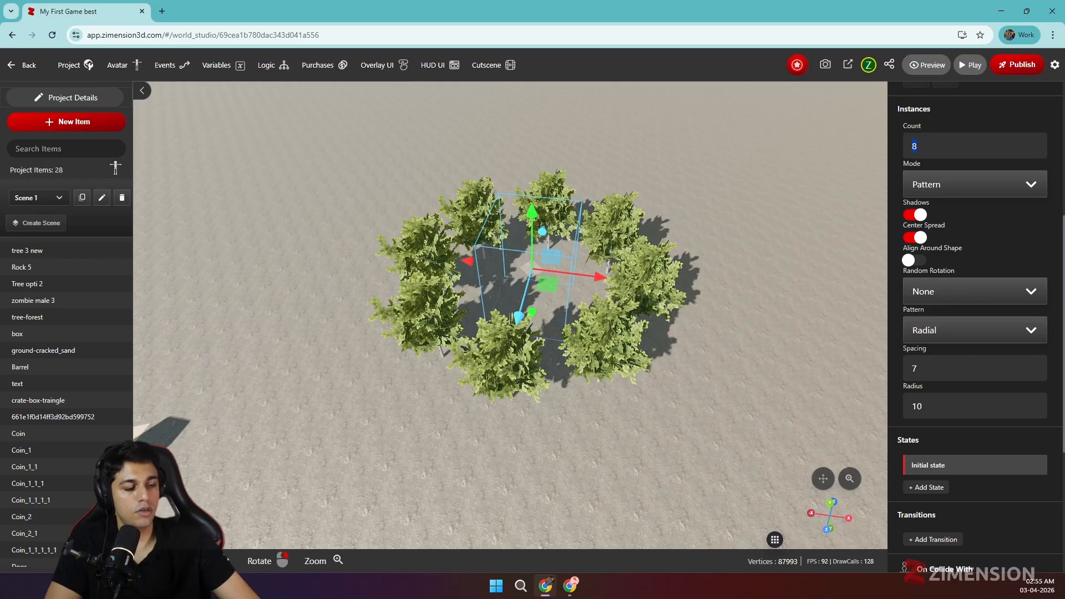
Set the radial tree group's count to 50, spacing to 10 and radius to 50
text(50)
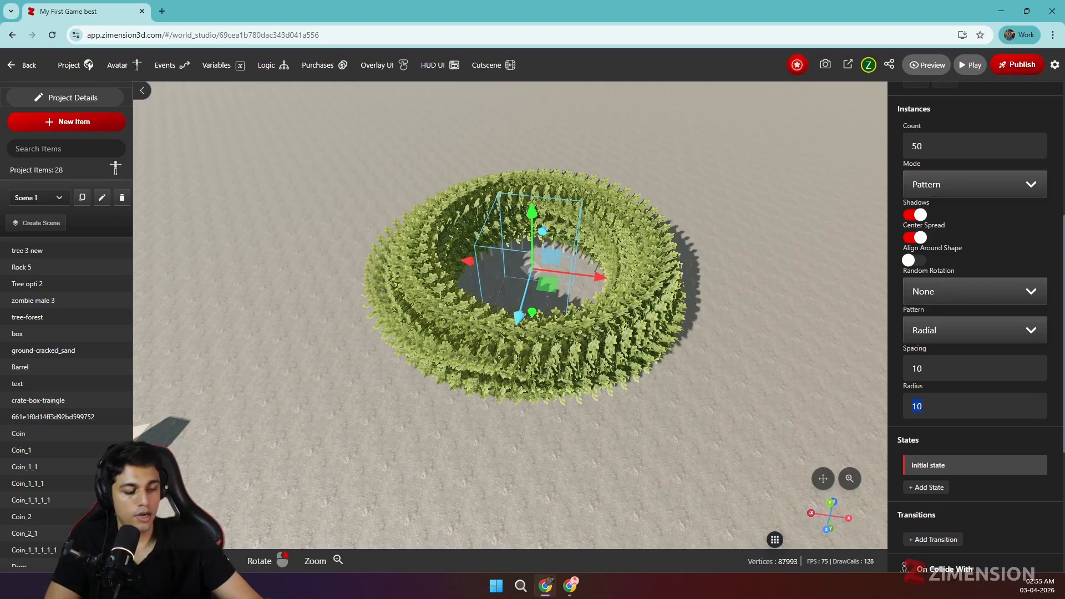
text(50)
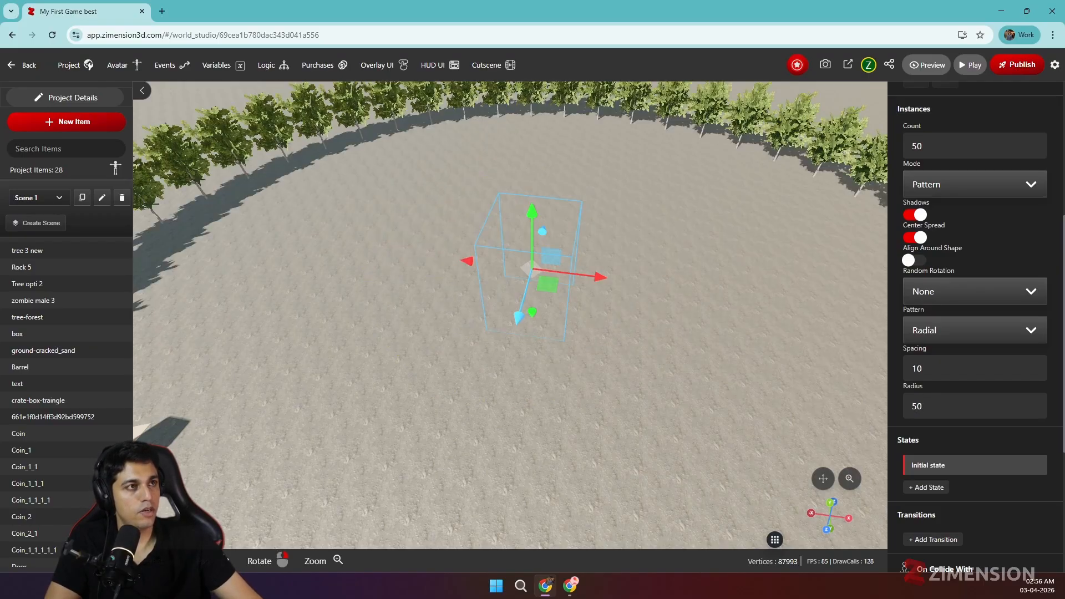
scroll(892, 405, down, 4)
scroll(615, 358, down, 5)
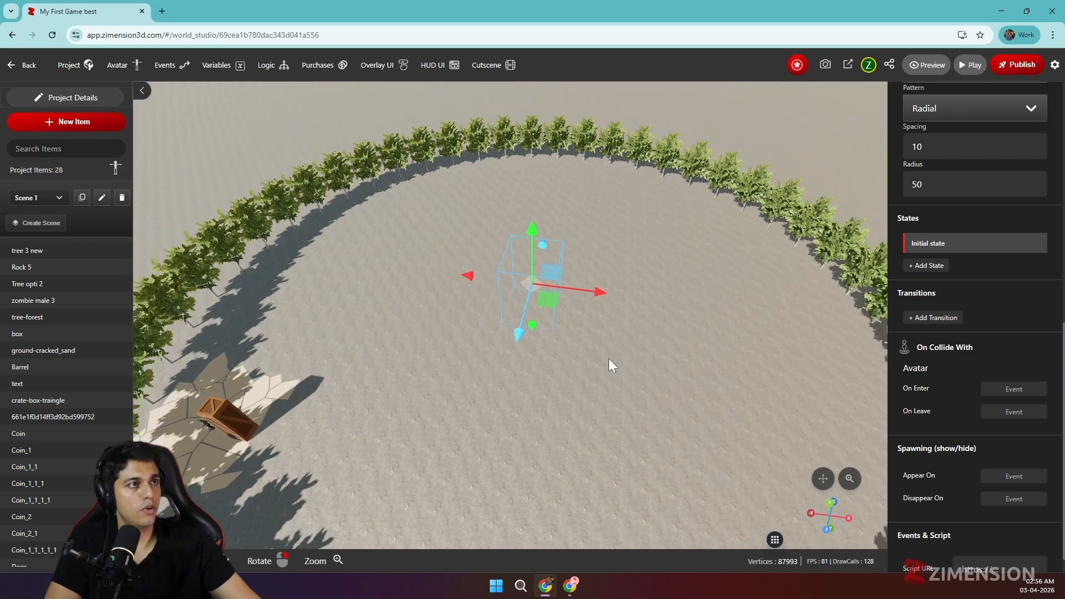
middle_drag(604, 357, 563, 315)
drag(515, 254, 545, 184)
middle_drag(547, 253, 498, 304)
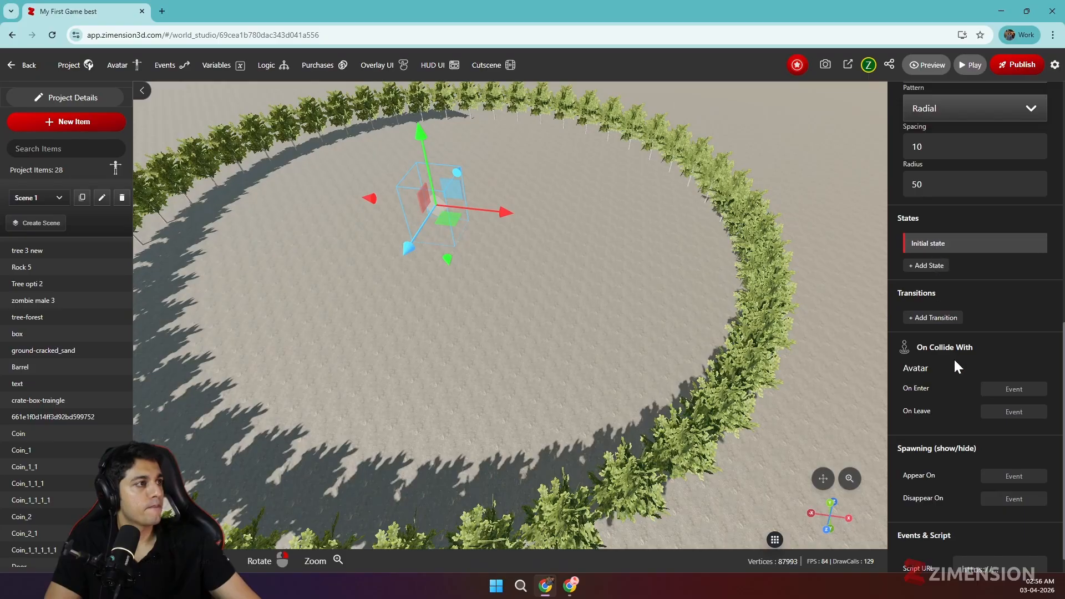
Change the pattern of the tree instances to Random
scroll(955, 333, up, 10)
scroll(979, 352, down, 5)
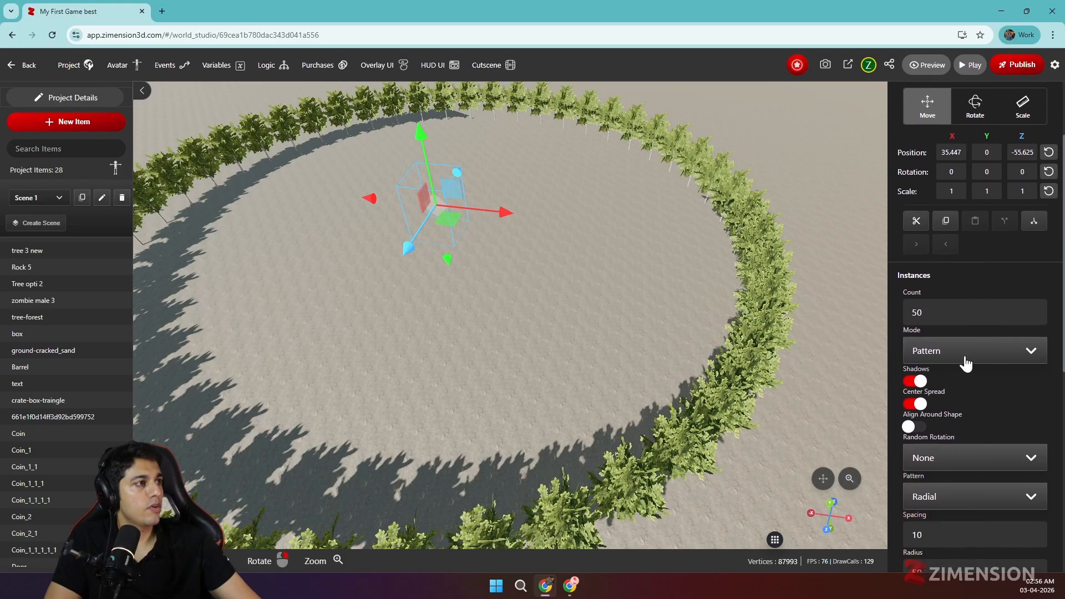
click(958, 332)
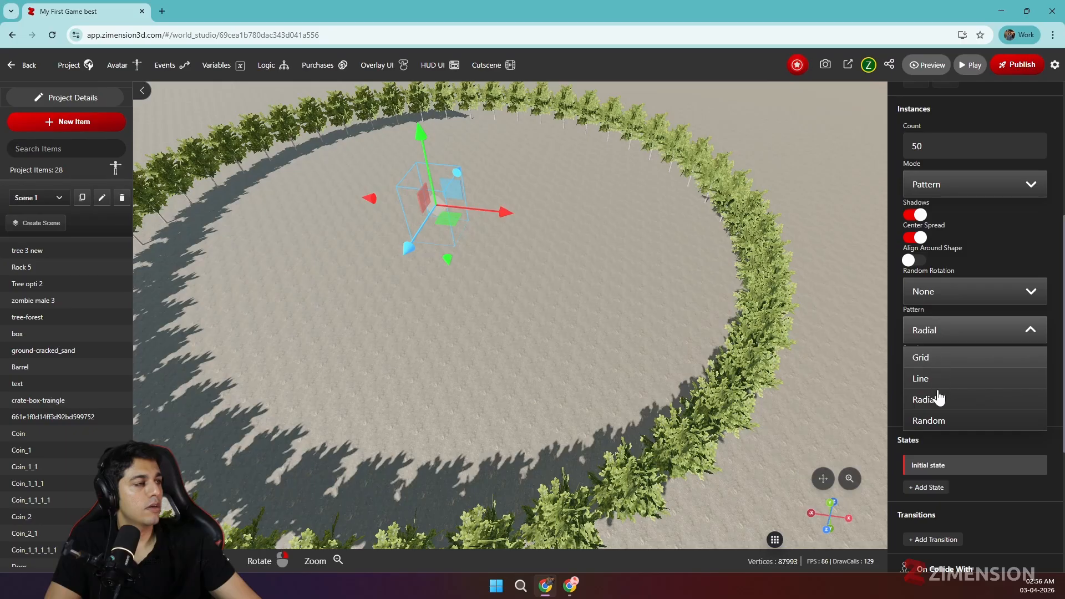
click(929, 421)
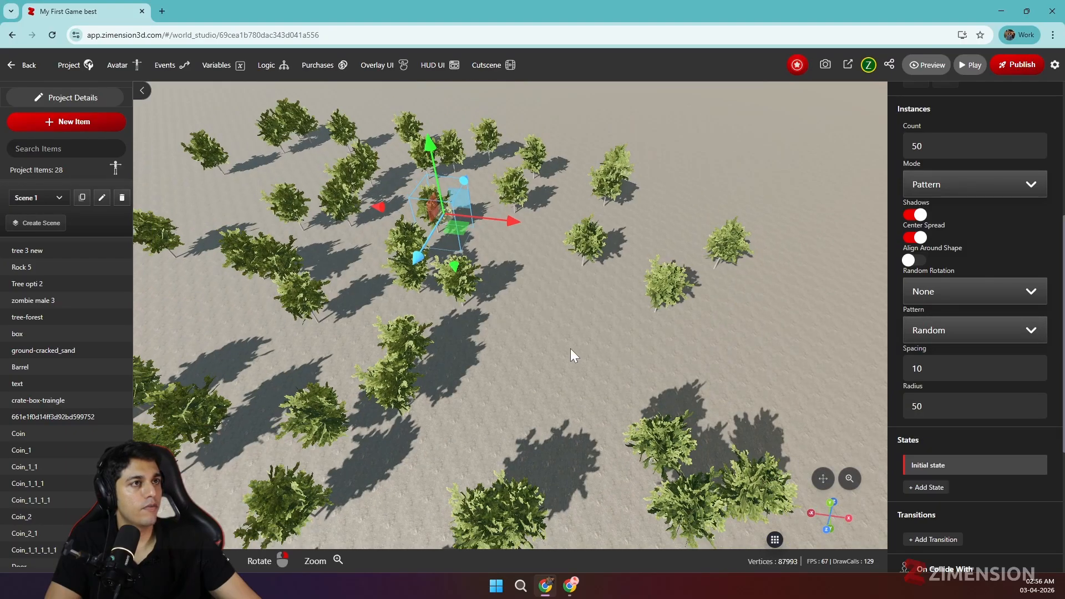
drag(612, 309, 486, 404)
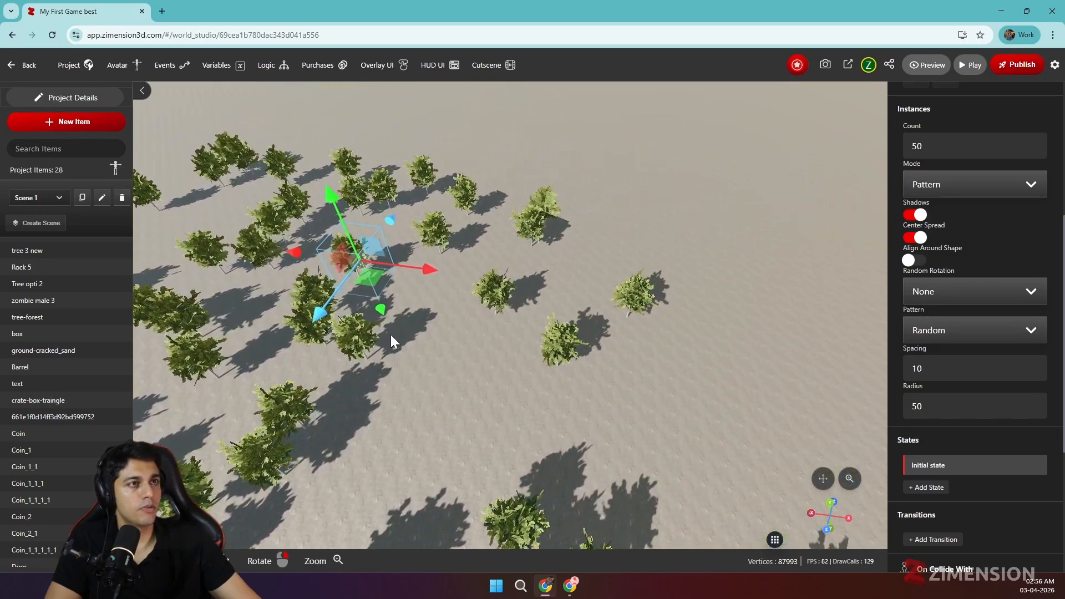
drag(371, 281, 405, 328)
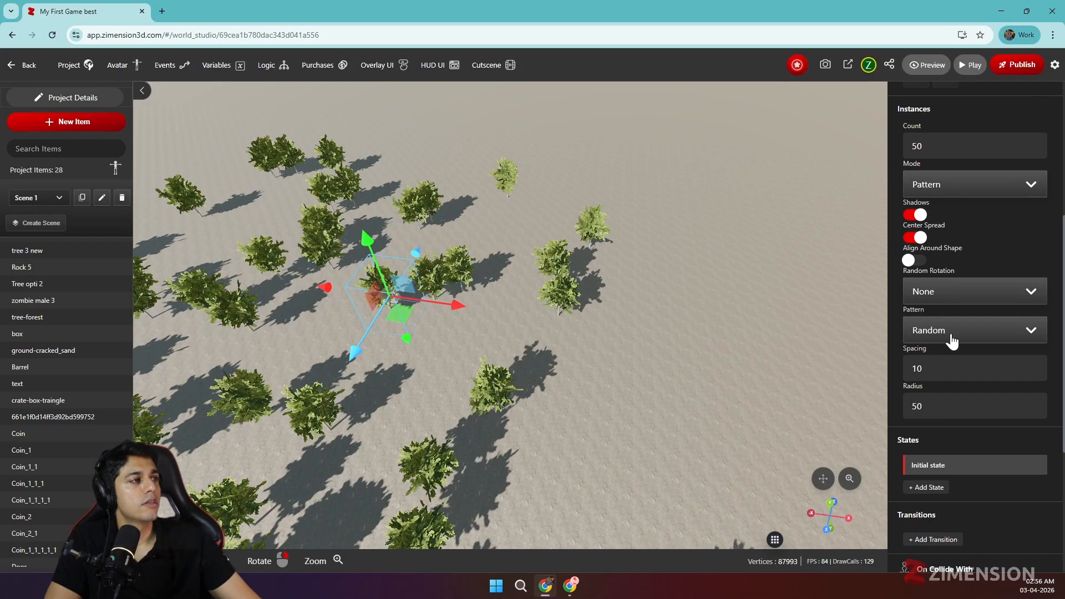
Turn off shadows for the tree instances
scroll(937, 261, up, 1)
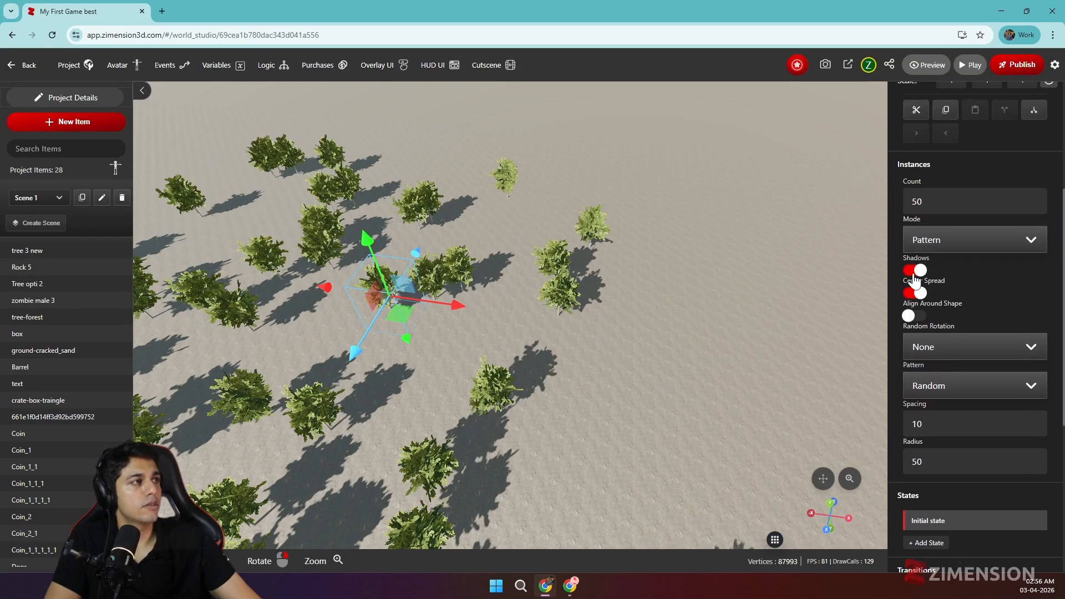
click(910, 273)
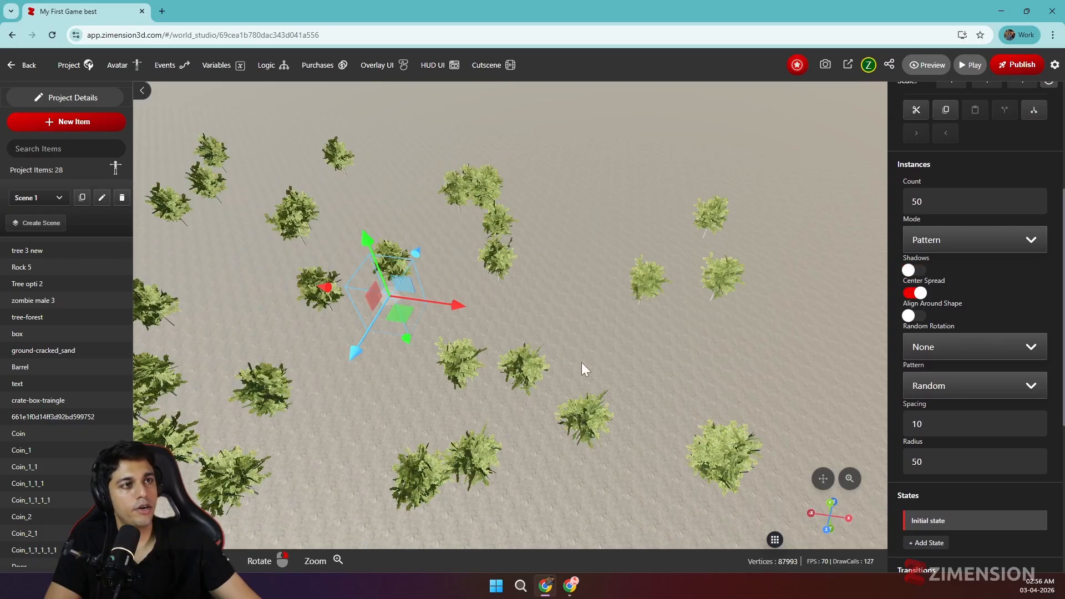
drag(581, 362, 645, 329)
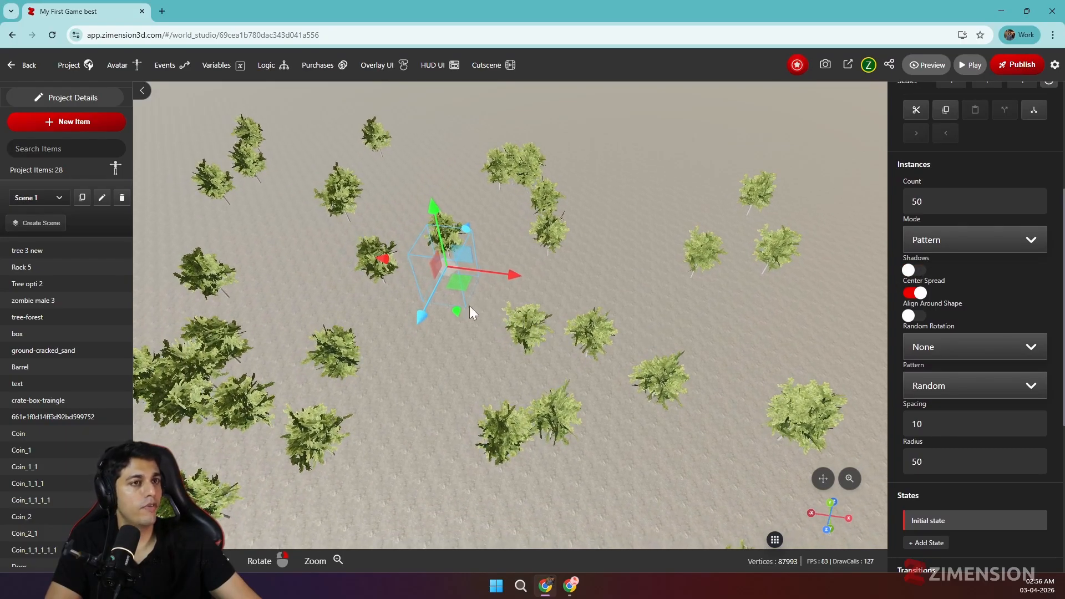
Switch the tree instances' distribution mode to Area, leaving random rotation at None
click(938, 253)
click(937, 290)
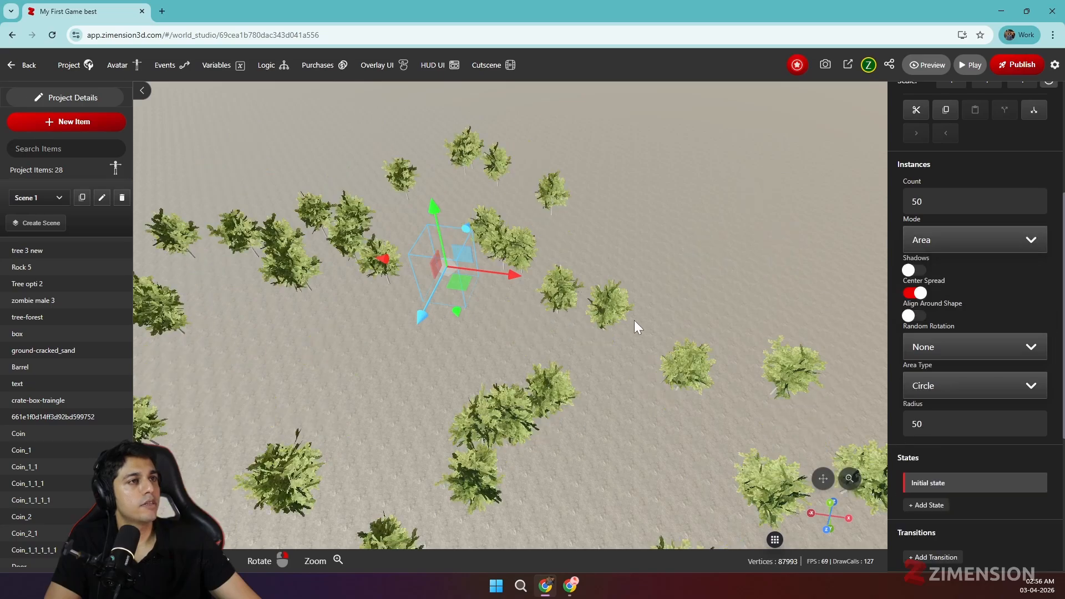
scroll(932, 277, down, 2)
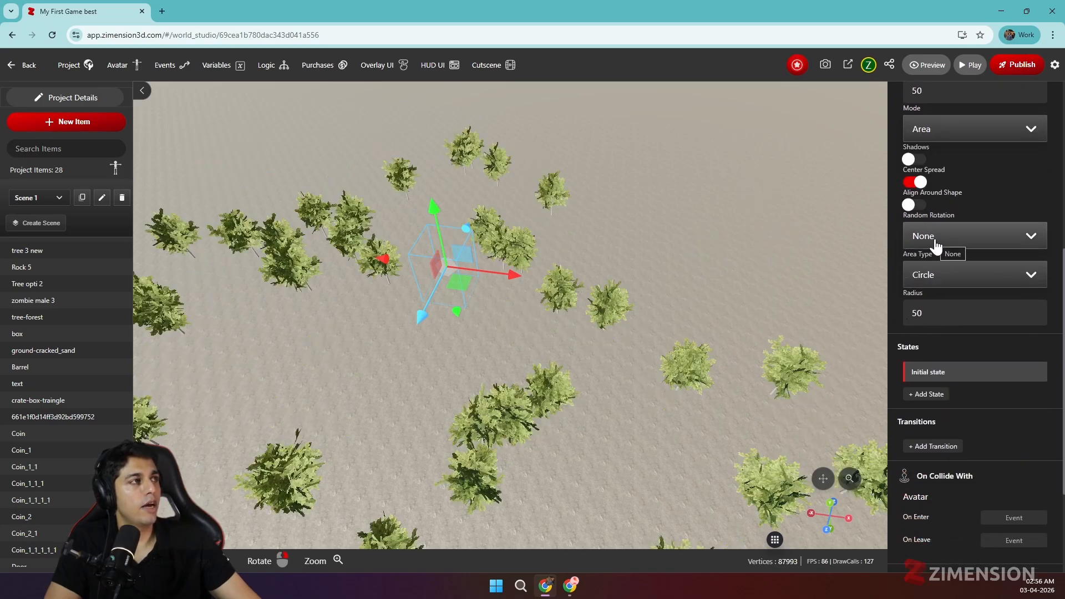
click(942, 238)
click(942, 238)
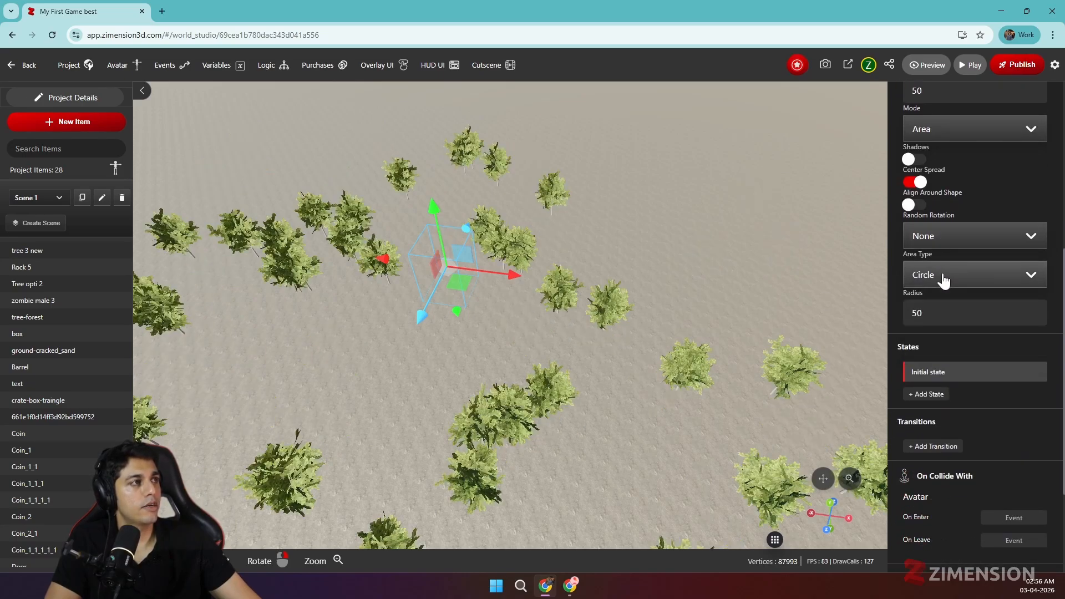
Set the area type of the tree instances to Rectangle
click(943, 277)
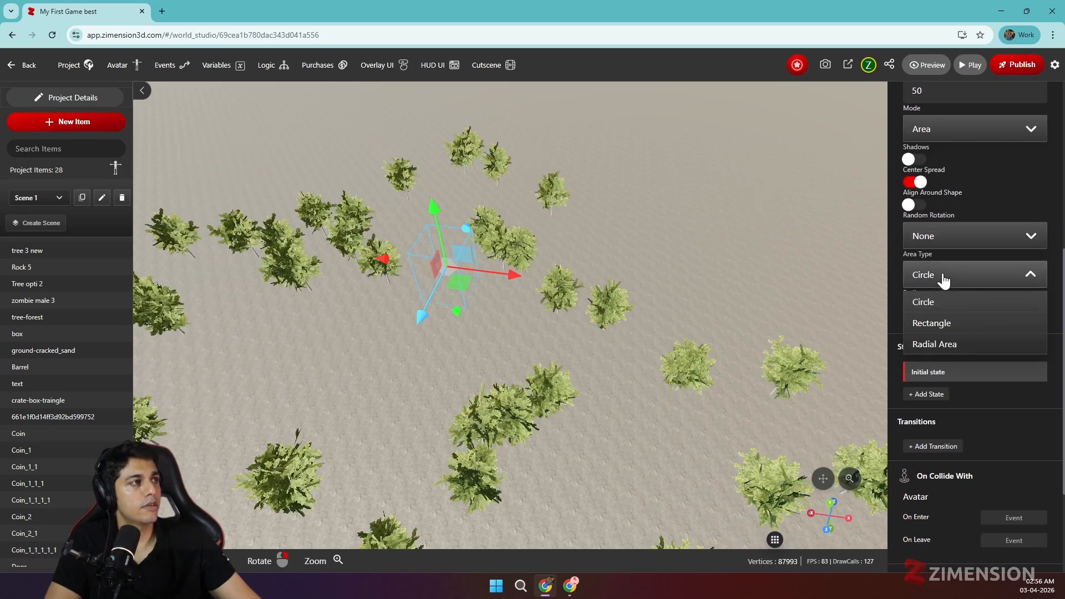
click(946, 324)
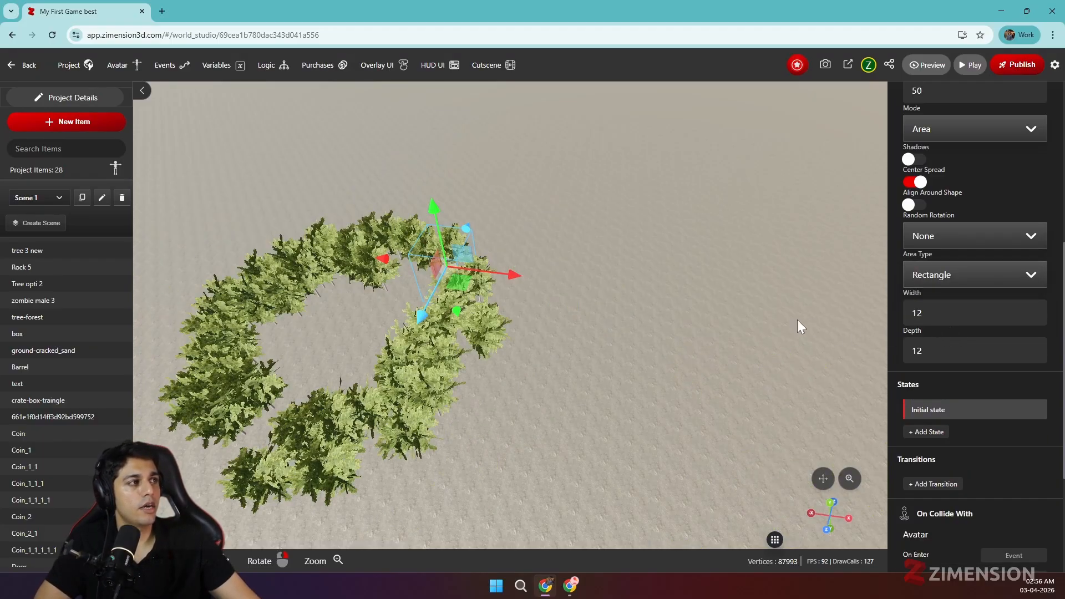
drag(797, 320, 706, 324)
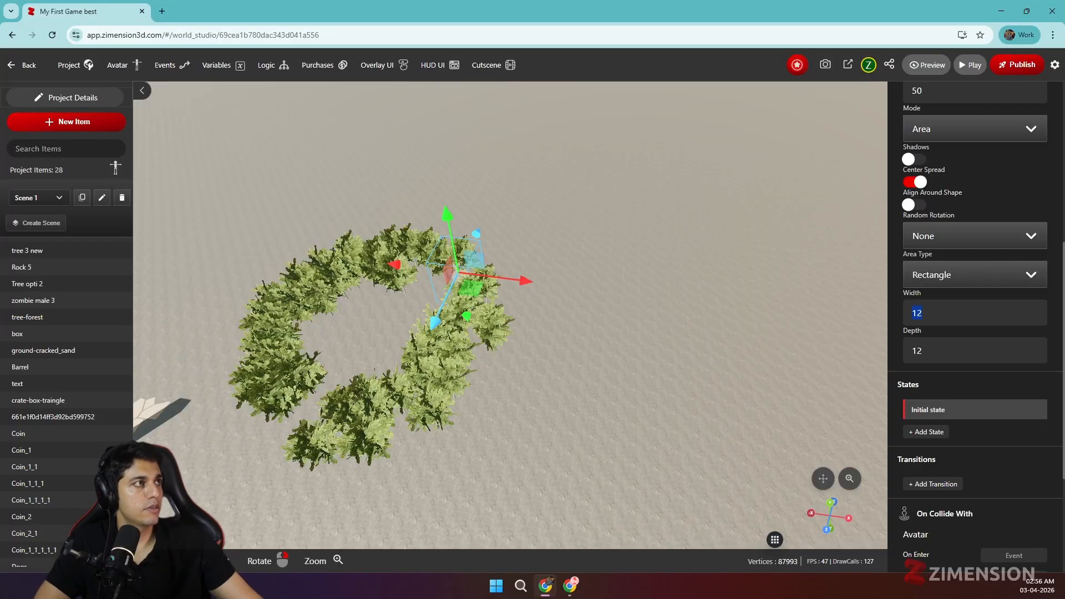
scroll(998, 280, up, 1)
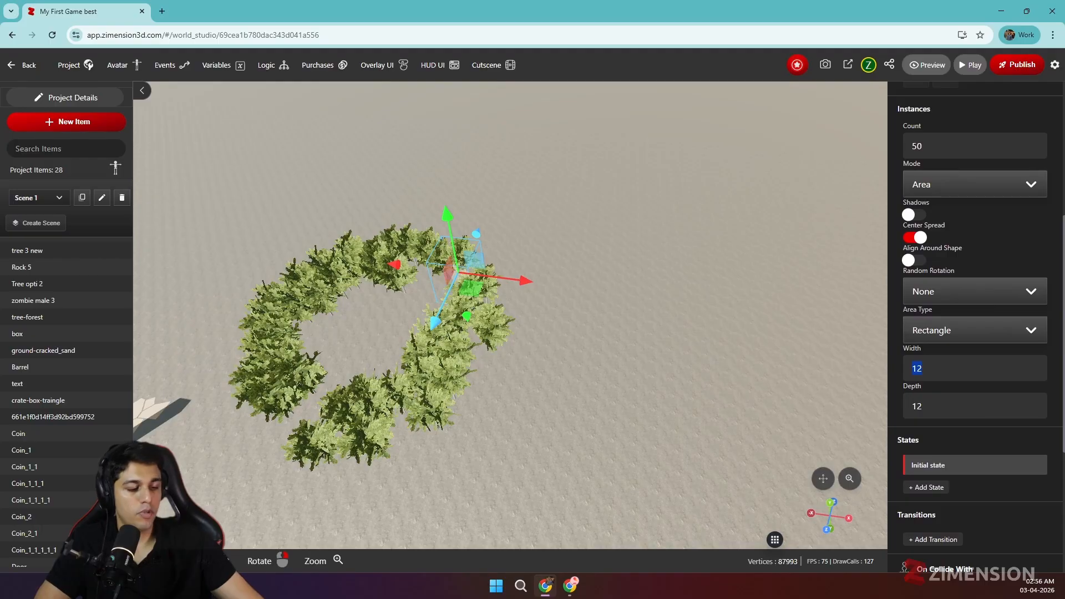
Set both the width and the depth of the tree instances' rectangle area to 50
text(500)
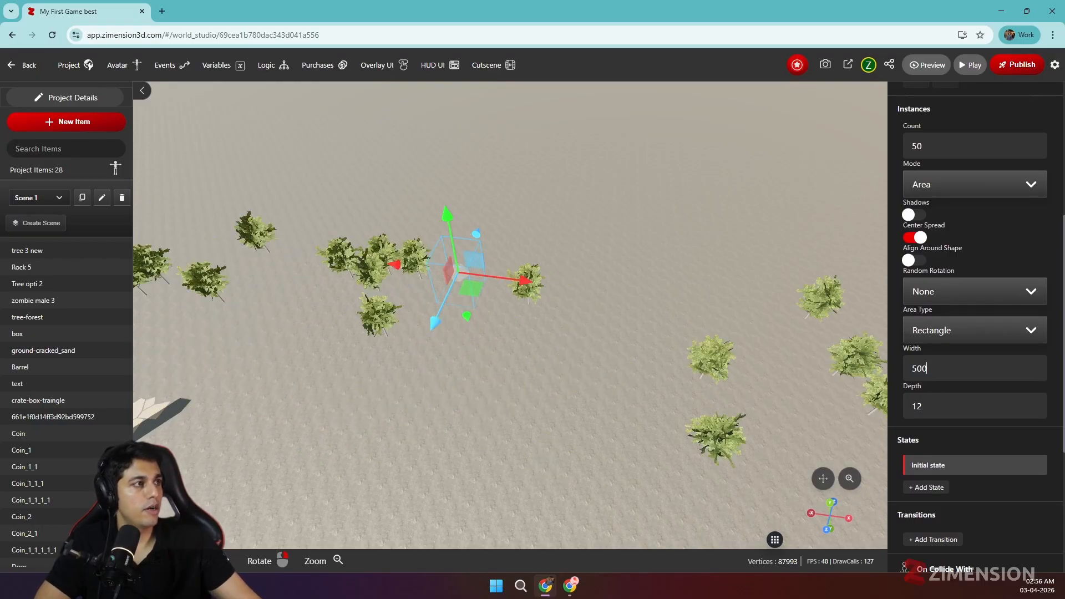
key(BackSpace)
key(Tab)
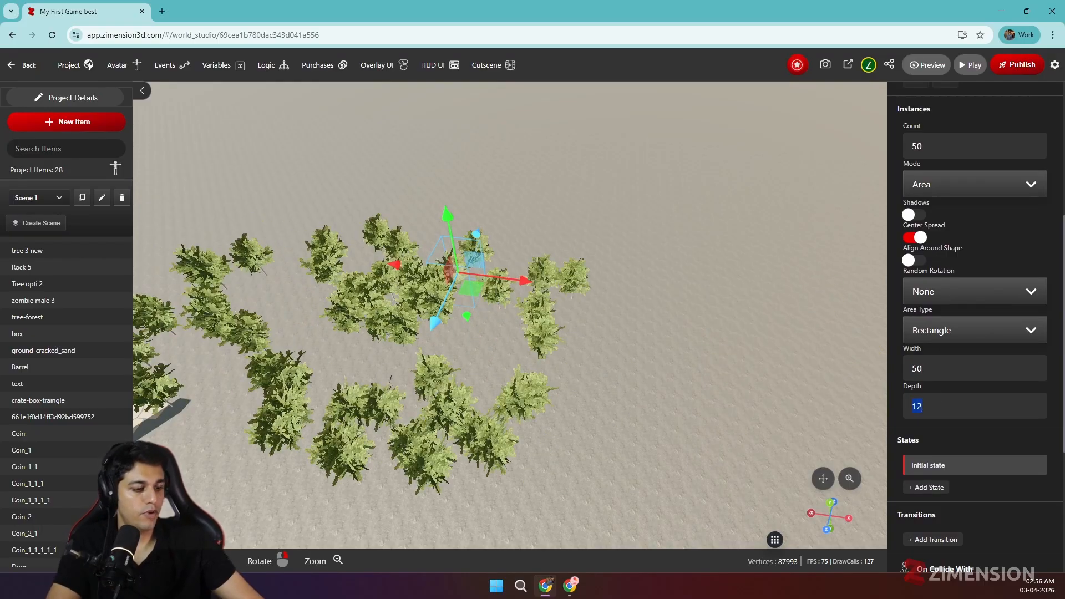
text(50)
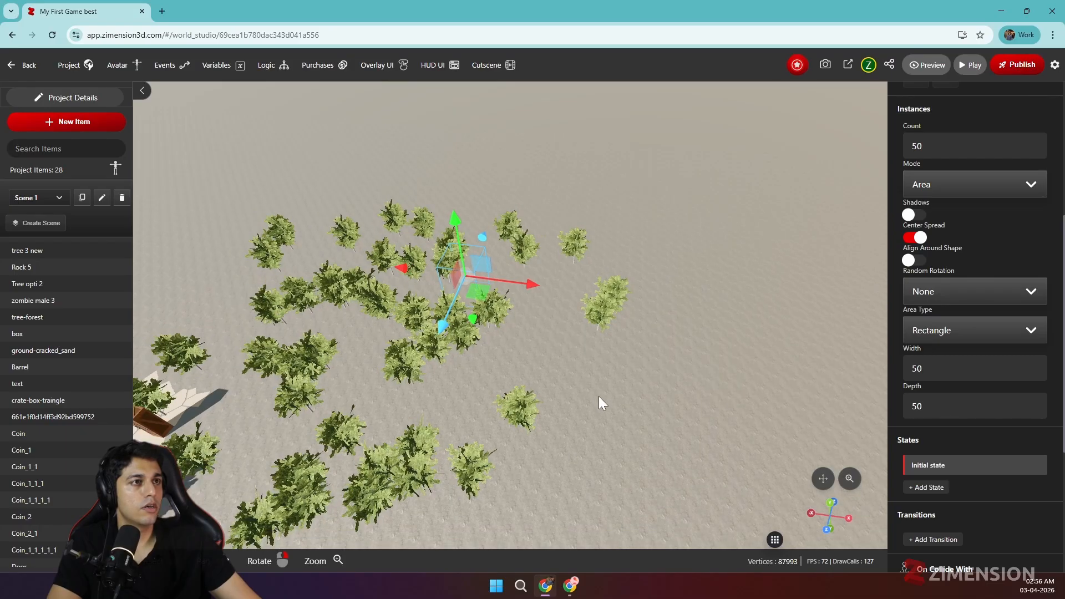
Turn off Center Spread for the tree instances and check how the trees spread from their origin
scroll(598, 396, down, 5)
drag(537, 409, 645, 402)
right_drag(646, 402, 531, 346)
drag(611, 341, 551, 354)
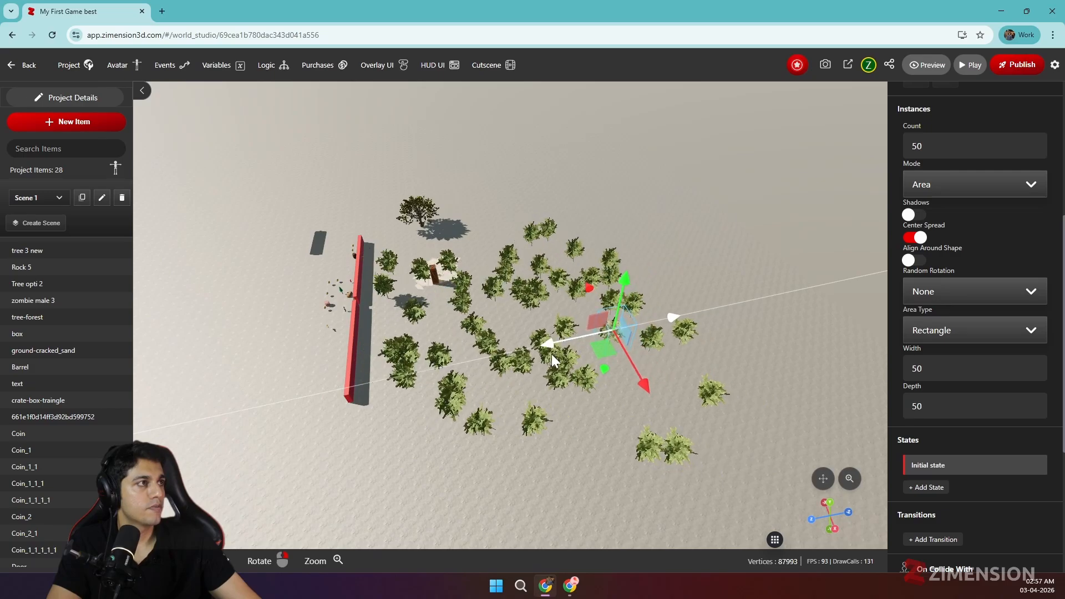
click(913, 238)
scroll(545, 370, down, 3)
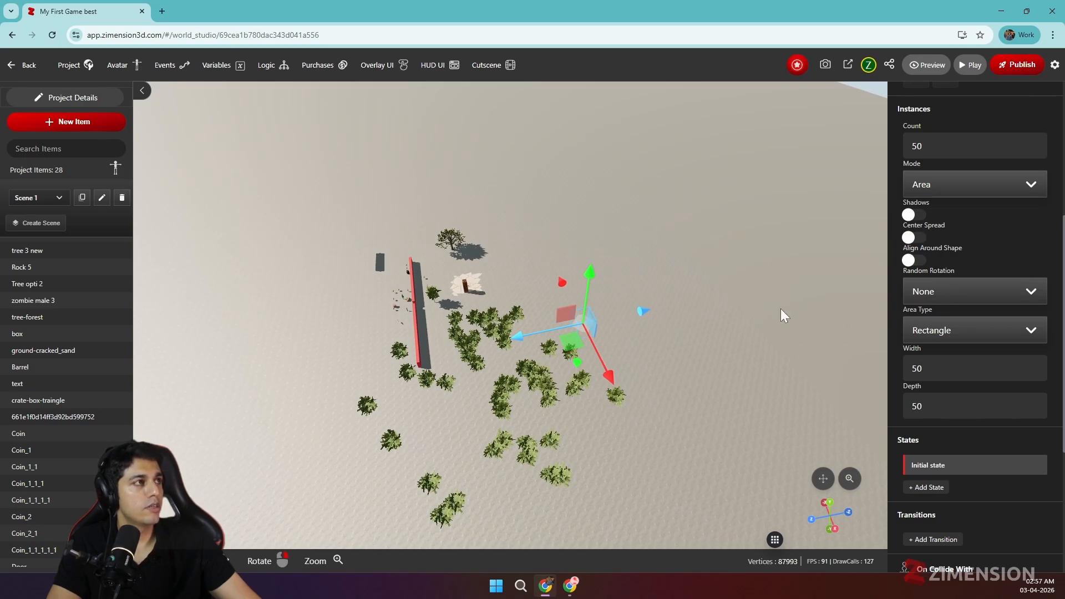
drag(707, 384, 660, 354)
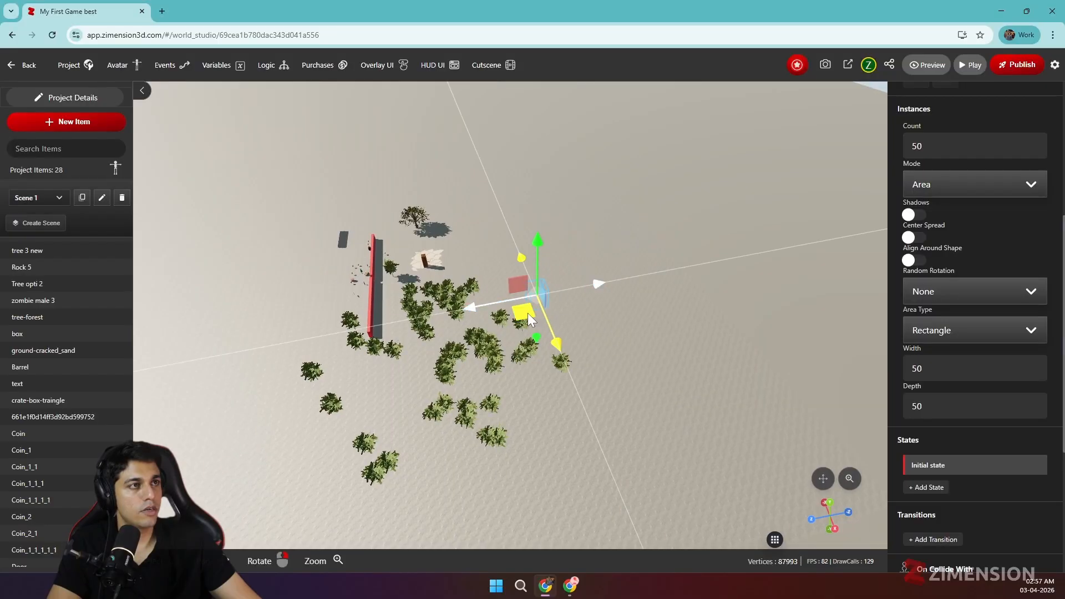
Switch the trees' area type to Radial Area with an inner radius of 50 and an outer radius of 100
click(969, 343)
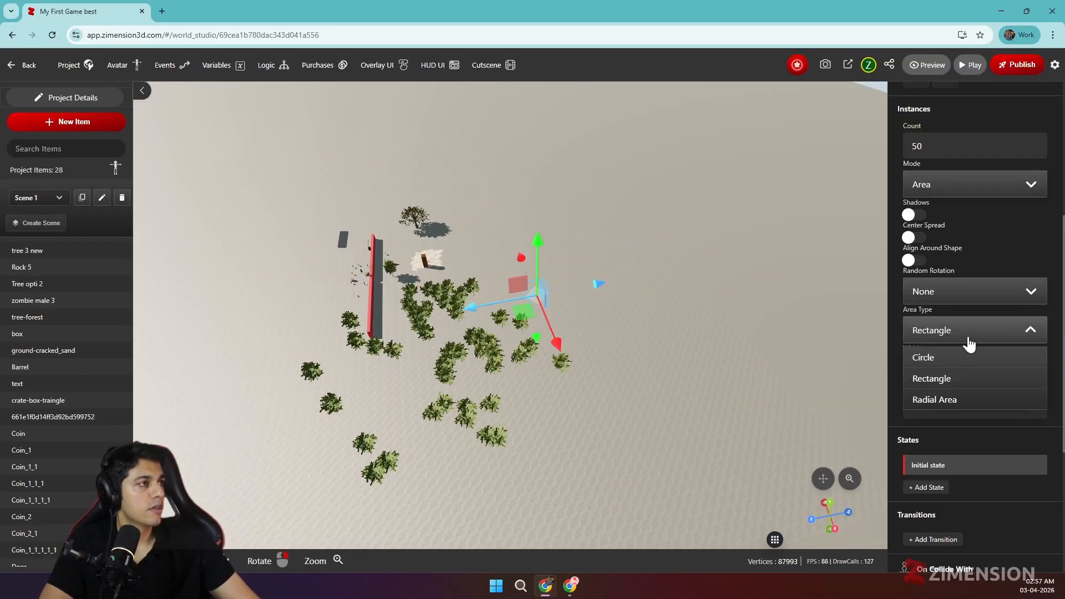
click(942, 399)
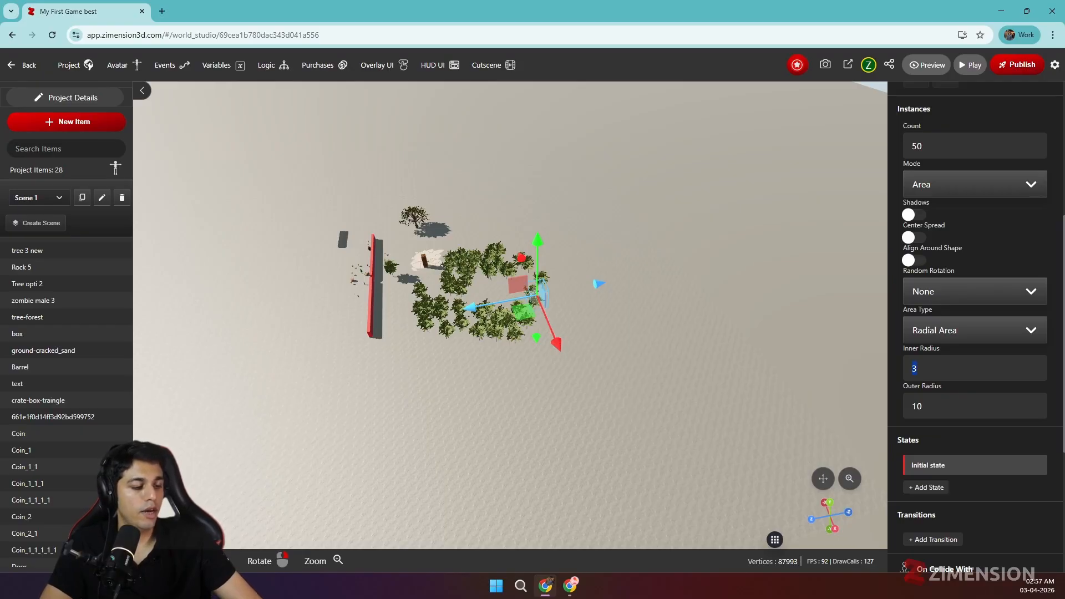
text(1)
key(BackSpace)
text(50)
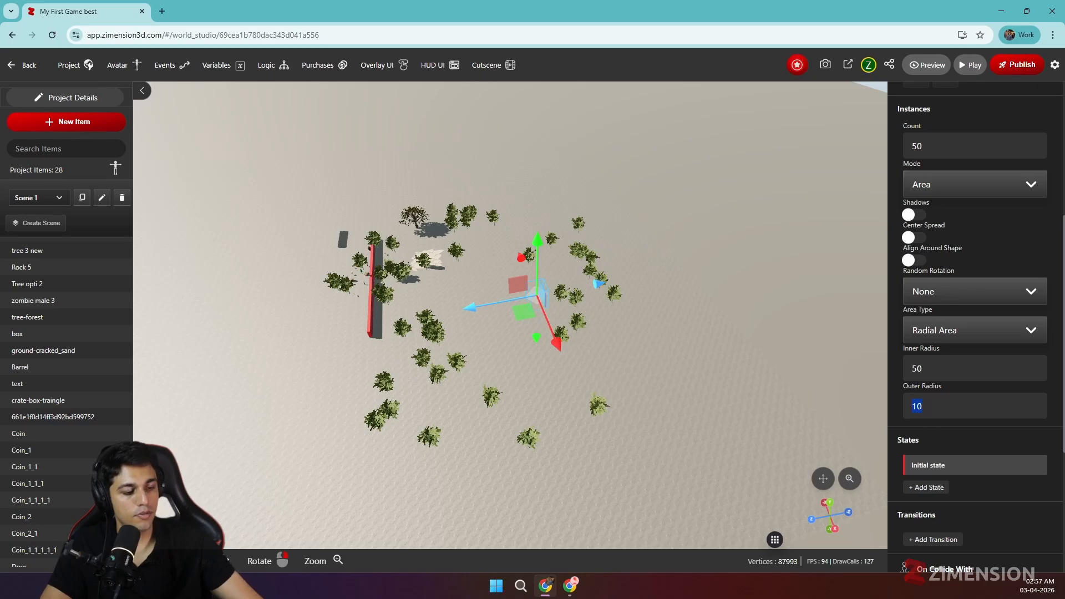
text(100)
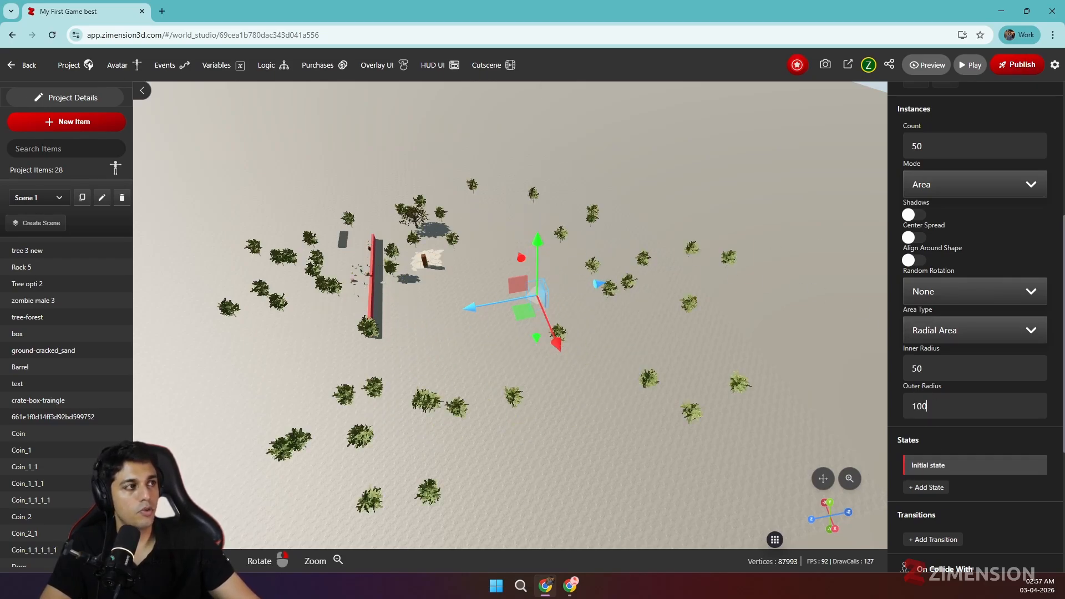
text(100)
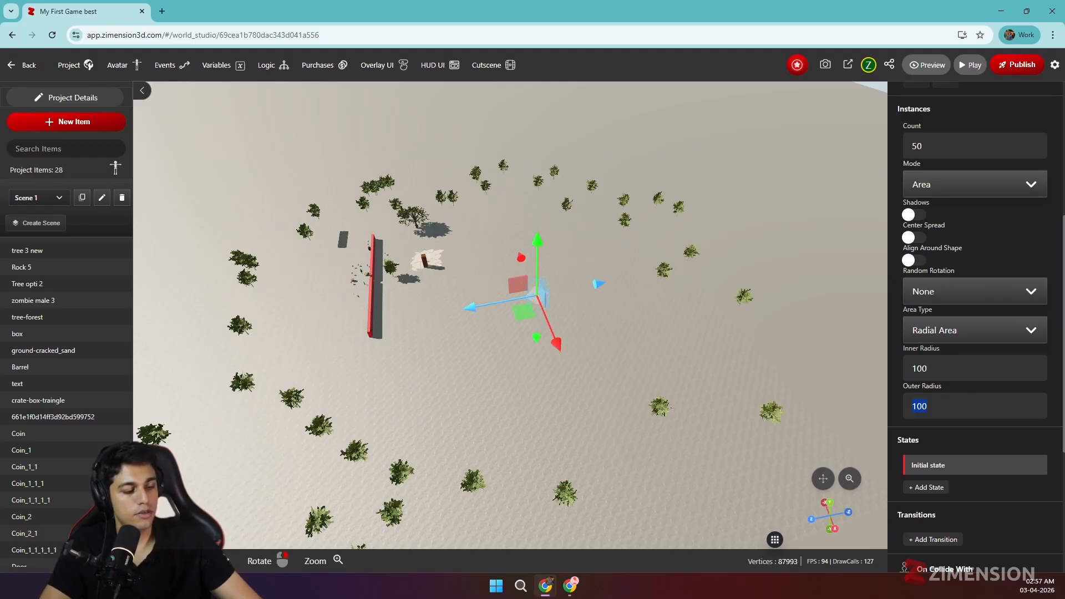
text(300)
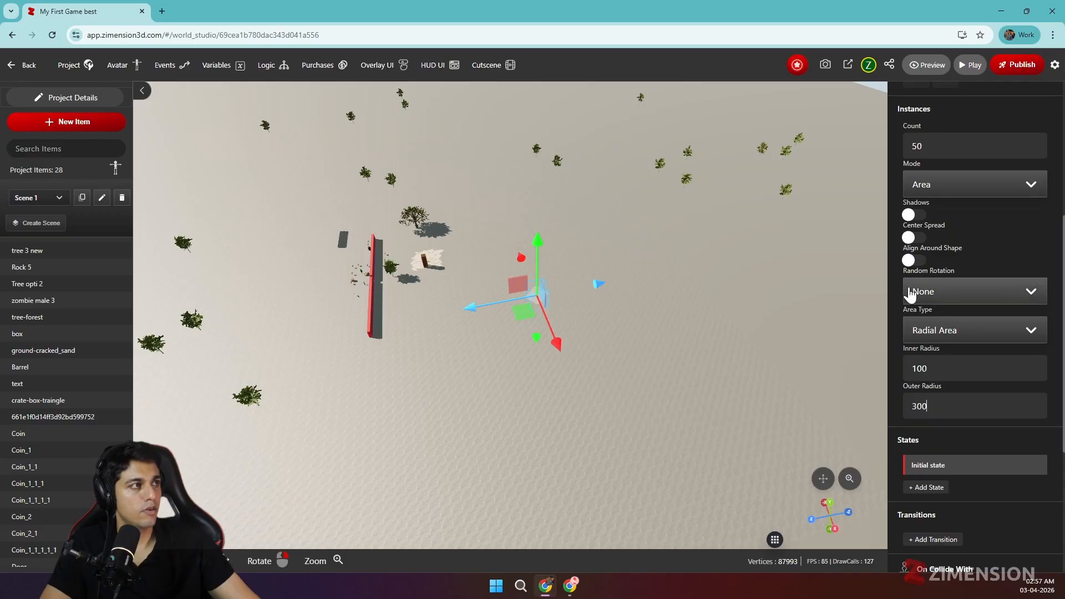
Set the radial area's inner radius to 100 and outer radius to 300, and the tree instance count to 500
scroll(914, 266, up, 2)
text(500)
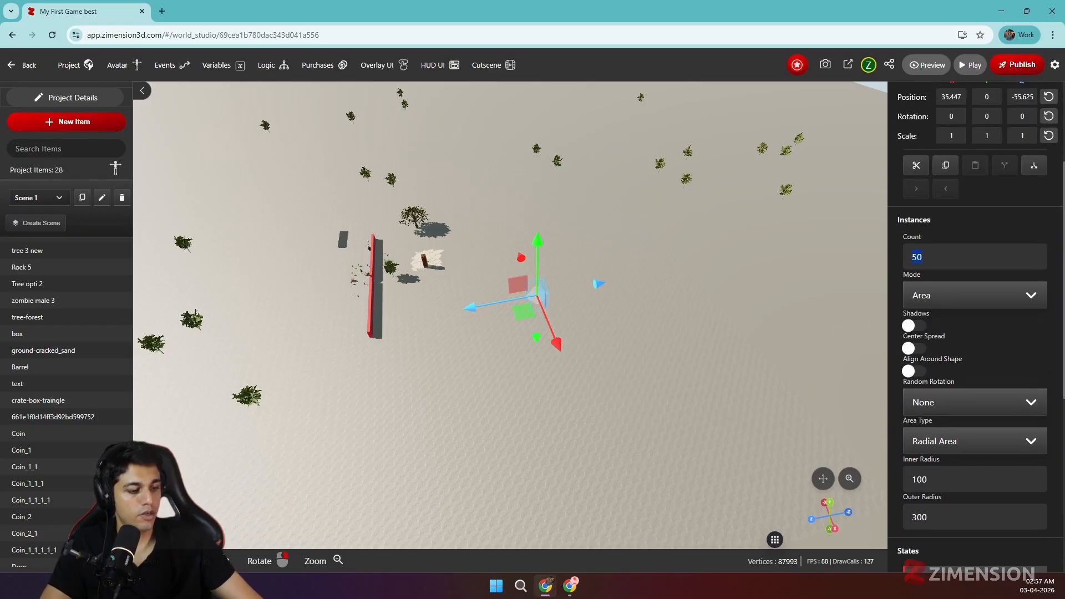
Examine the radial ring of trees around the open centre from several angles and distances
scroll(472, 392, up, 6)
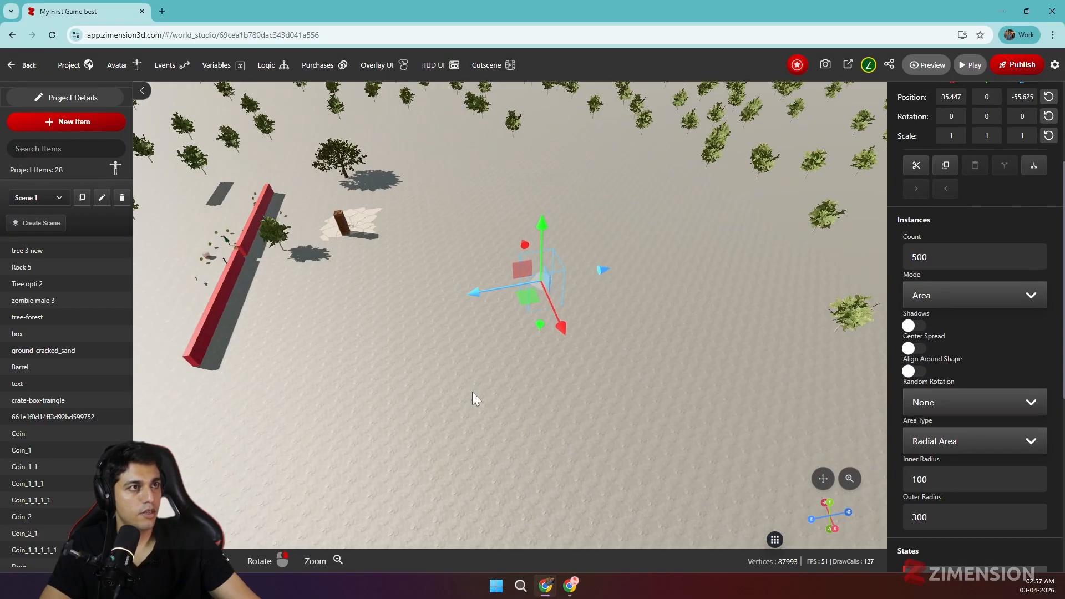
right_drag(471, 397, 584, 368)
scroll(442, 368, down, 5)
scroll(442, 368, down, 3)
scroll(584, 368, up, 3)
scroll(583, 369, up, 2)
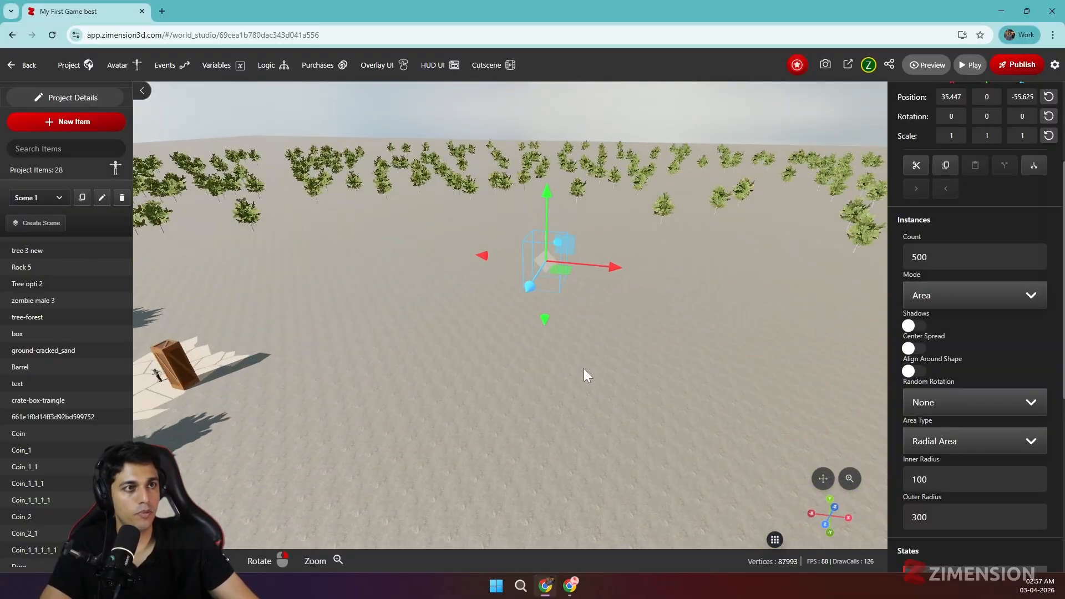
drag(614, 380, 527, 391)
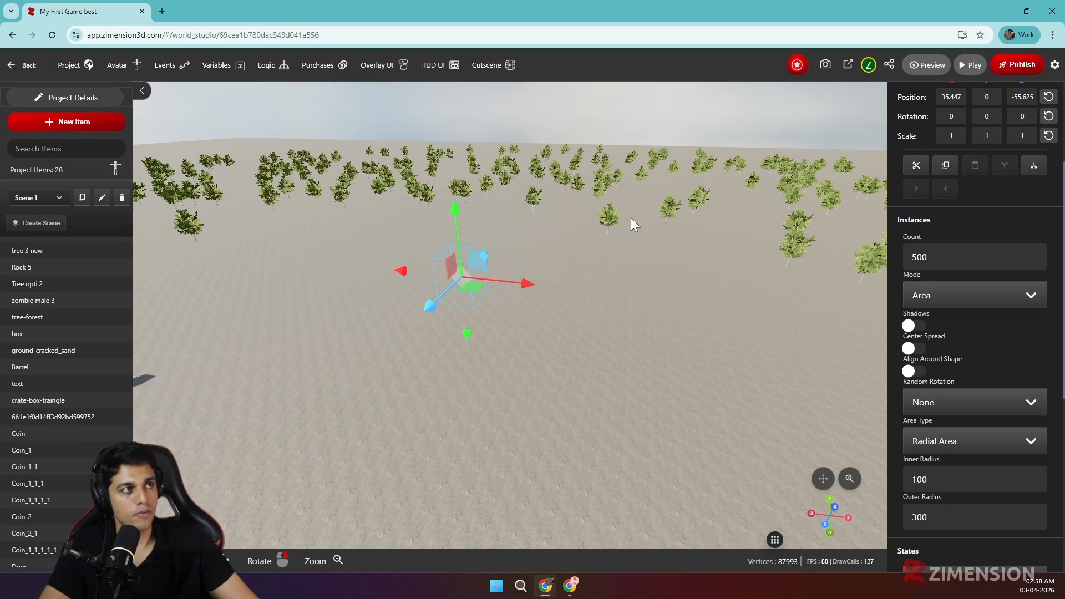
scroll(582, 340, down, 5)
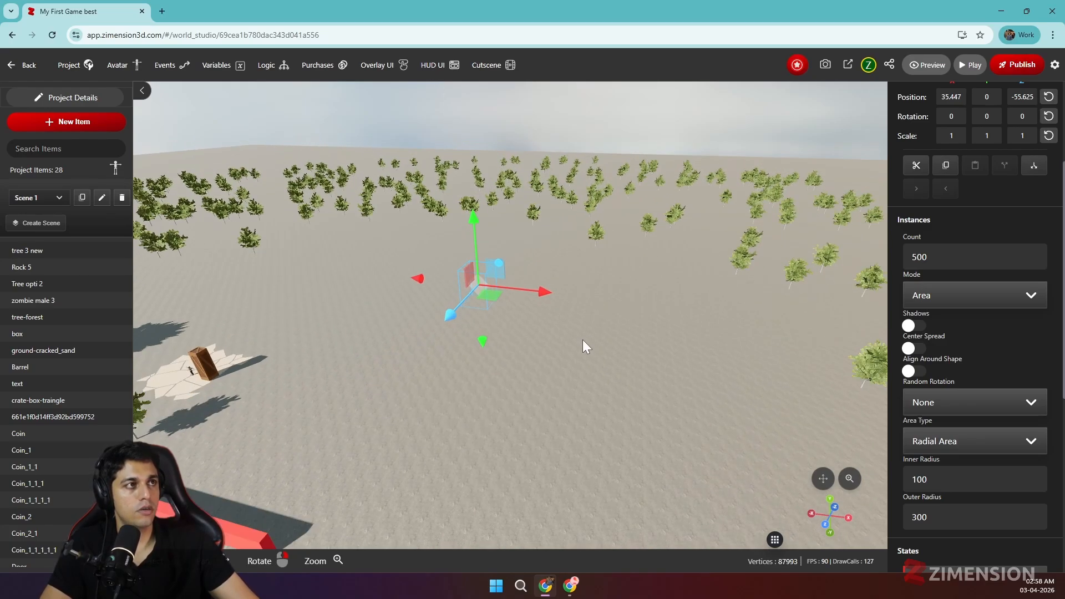
drag(492, 386, 542, 398)
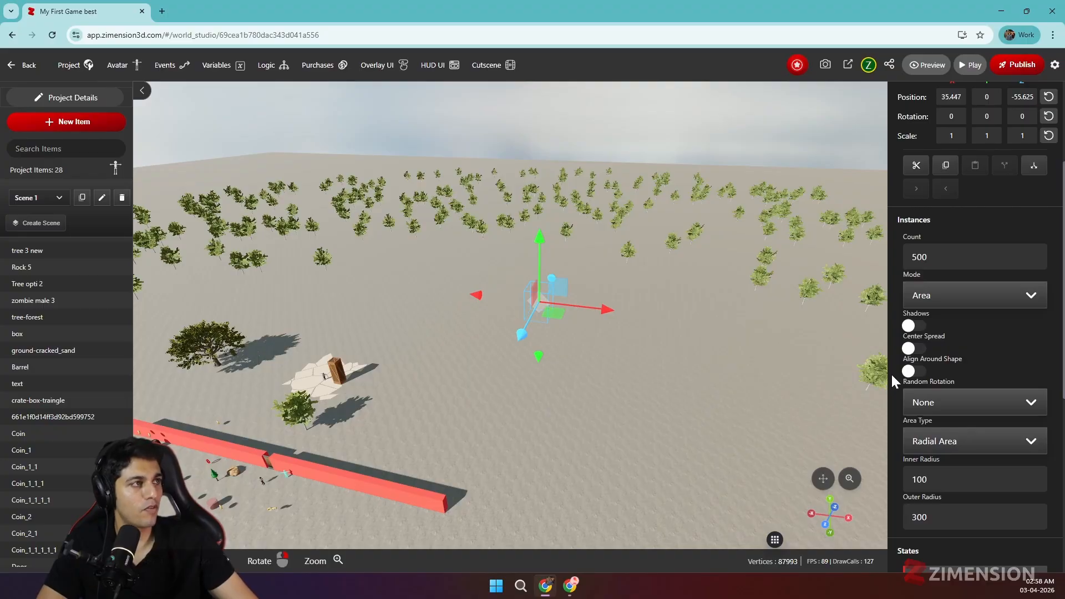
drag(512, 382, 589, 349)
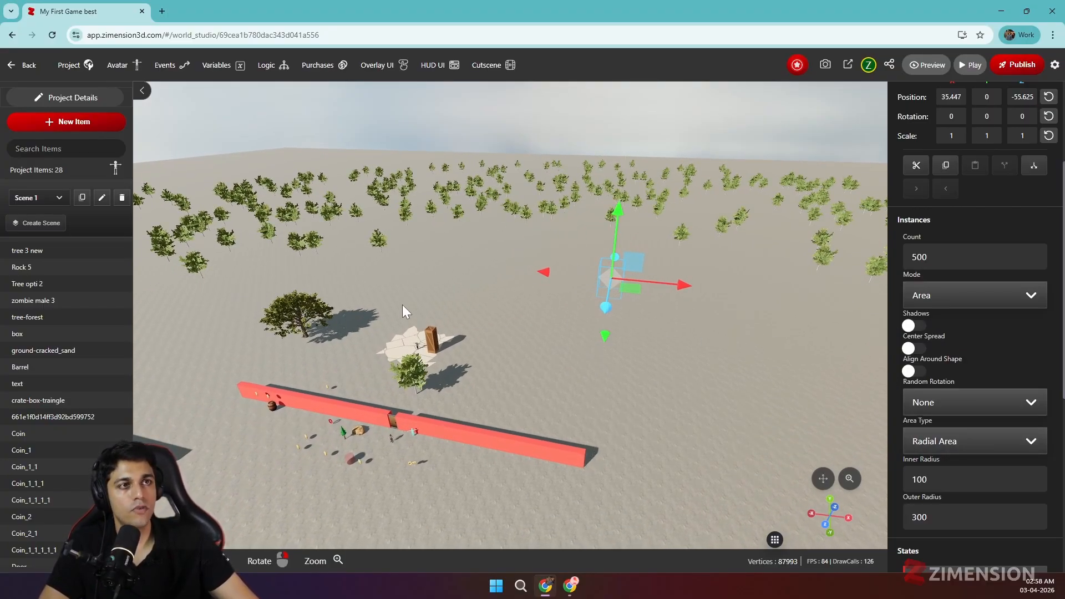
Add a Wooden Wall from the item library on the open ground inside the ring of trees
click(684, 338)
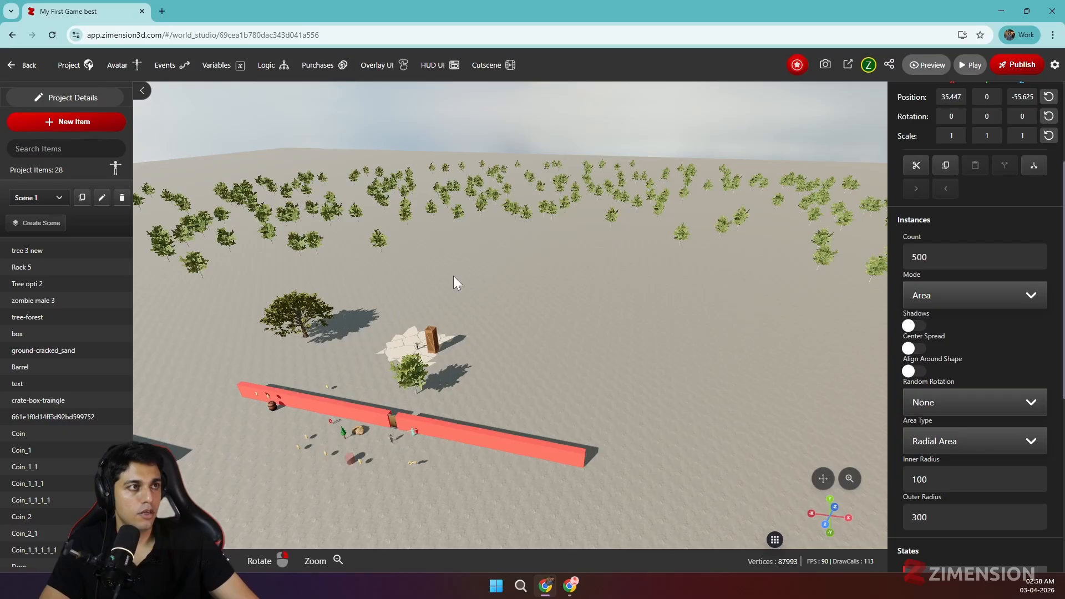
click(102, 127)
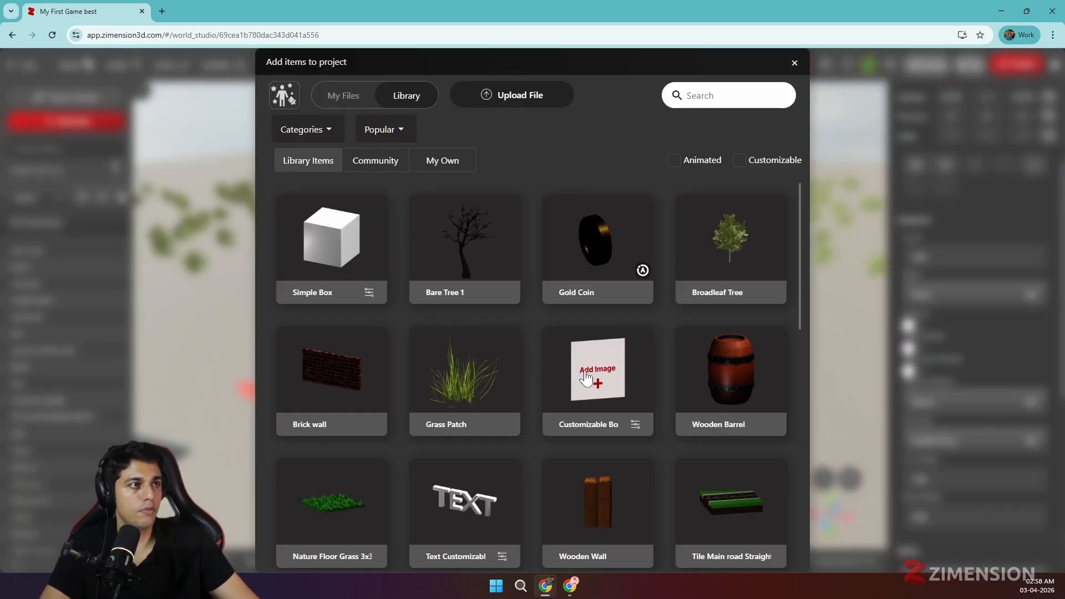
scroll(589, 377, down, 4)
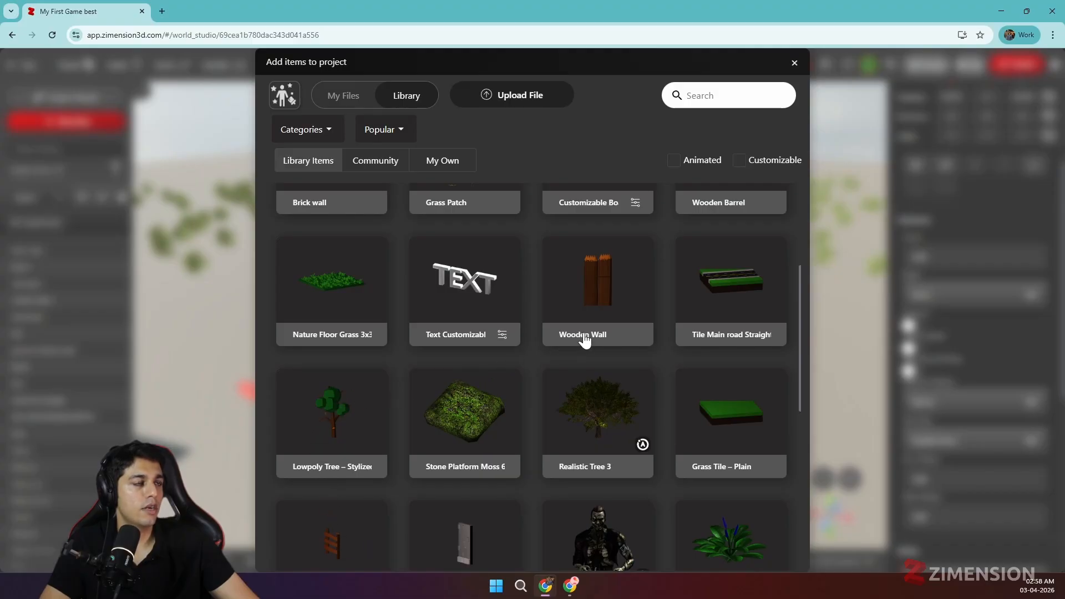
scroll(586, 340, down, 1)
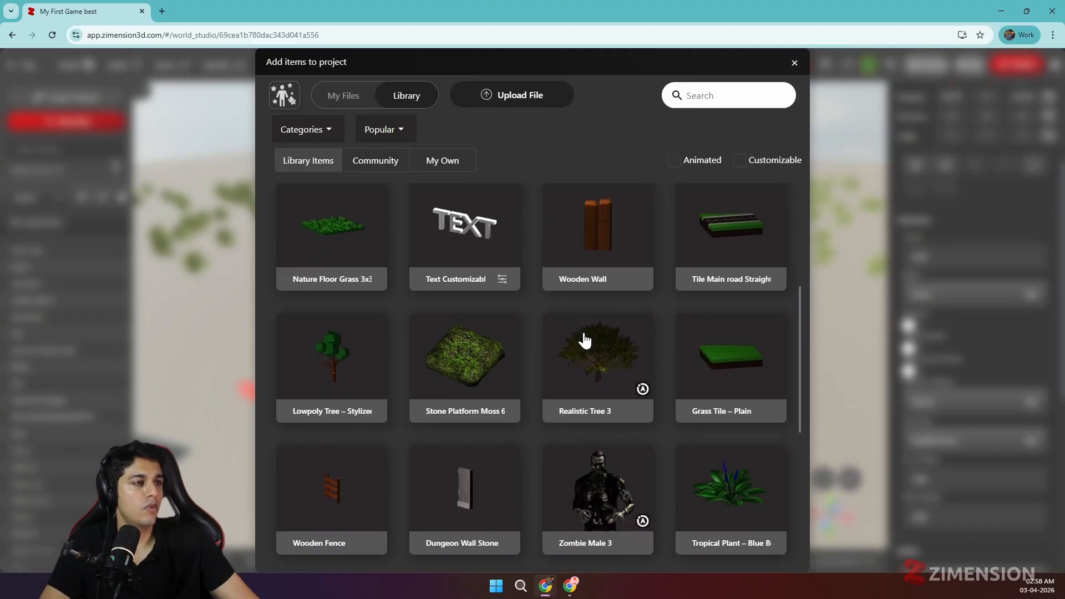
click(584, 233)
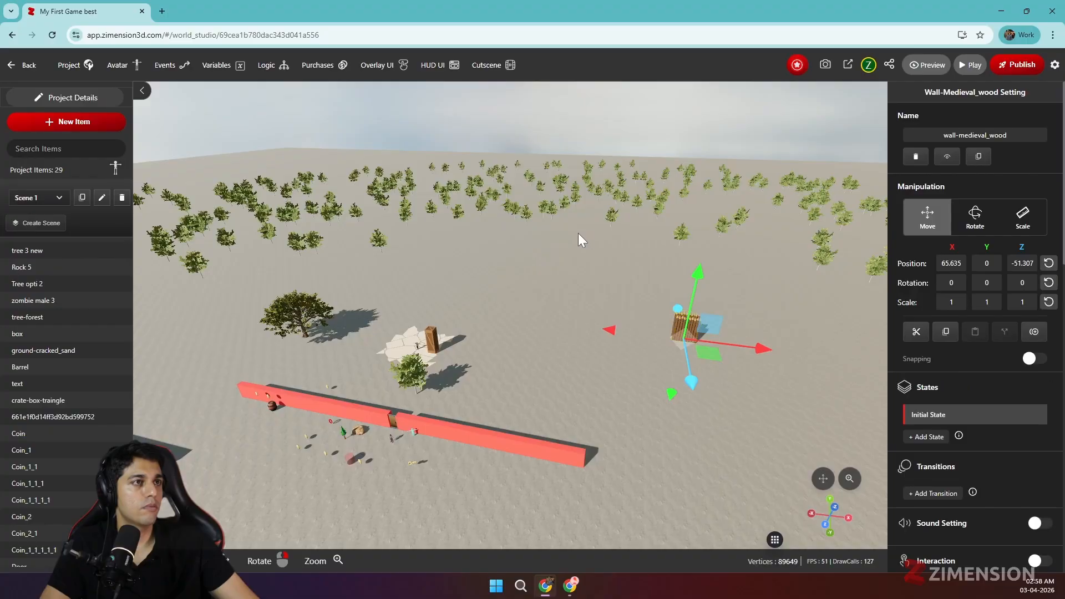
Move the wooden wall along the X axis to a position of about 39.2
drag(756, 349, 653, 331)
scroll(710, 388, up, 4)
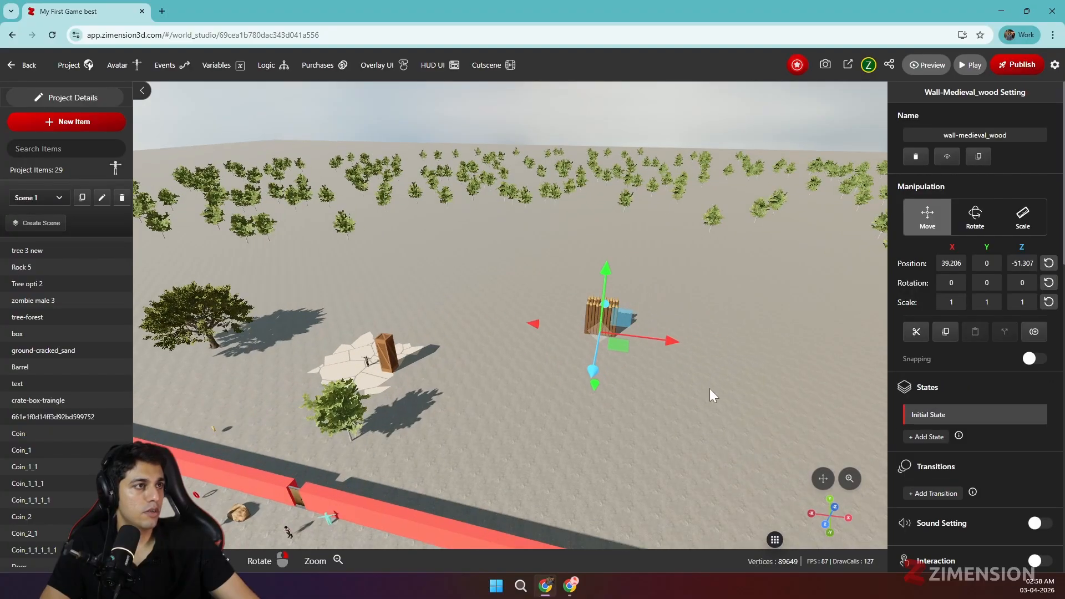
drag(710, 388, 750, 430)
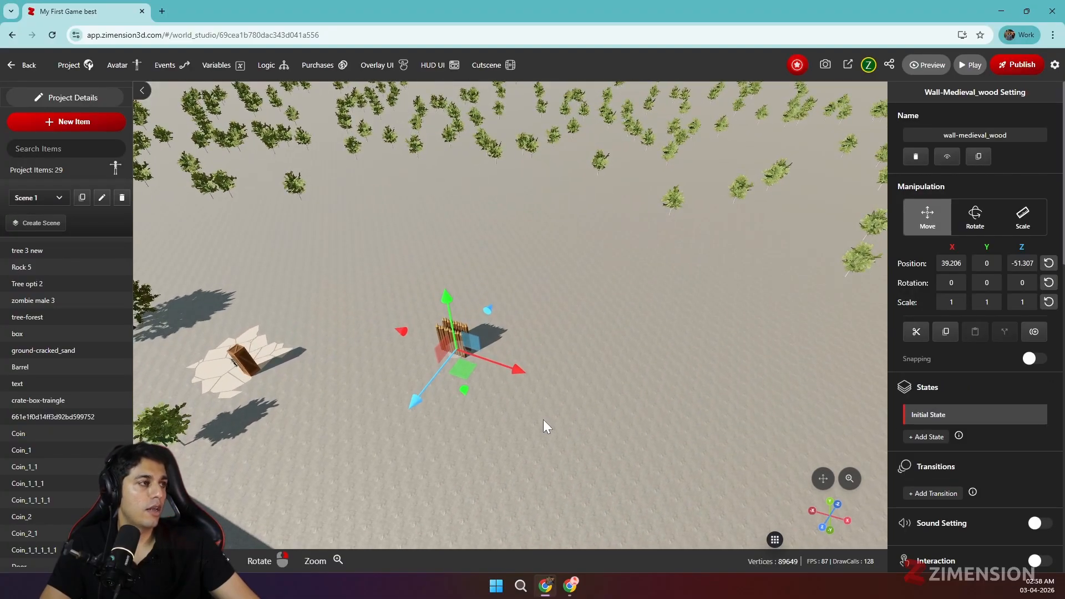
Open the Create Instances settings for the wooden wall and keep the mode at Pattern
scroll(956, 375, down, 3)
scroll(961, 388, up, 3)
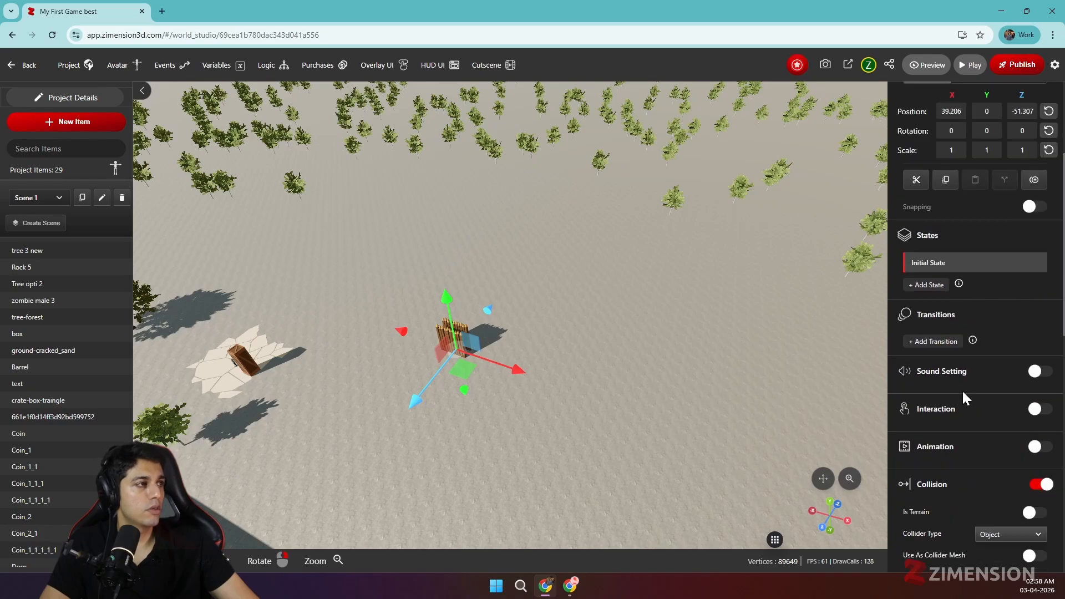
click(1034, 332)
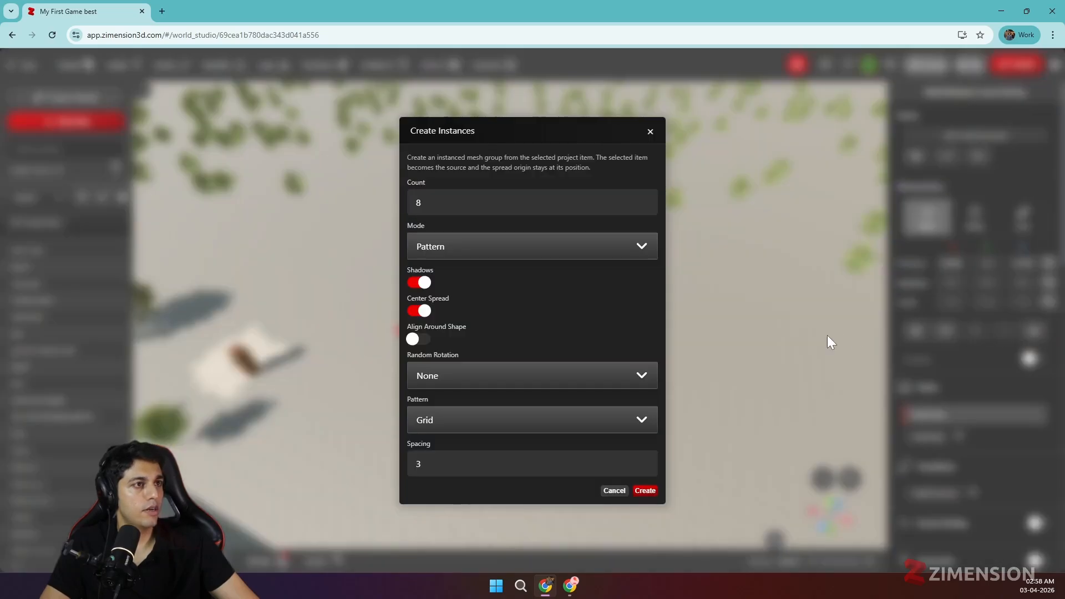
click(516, 256)
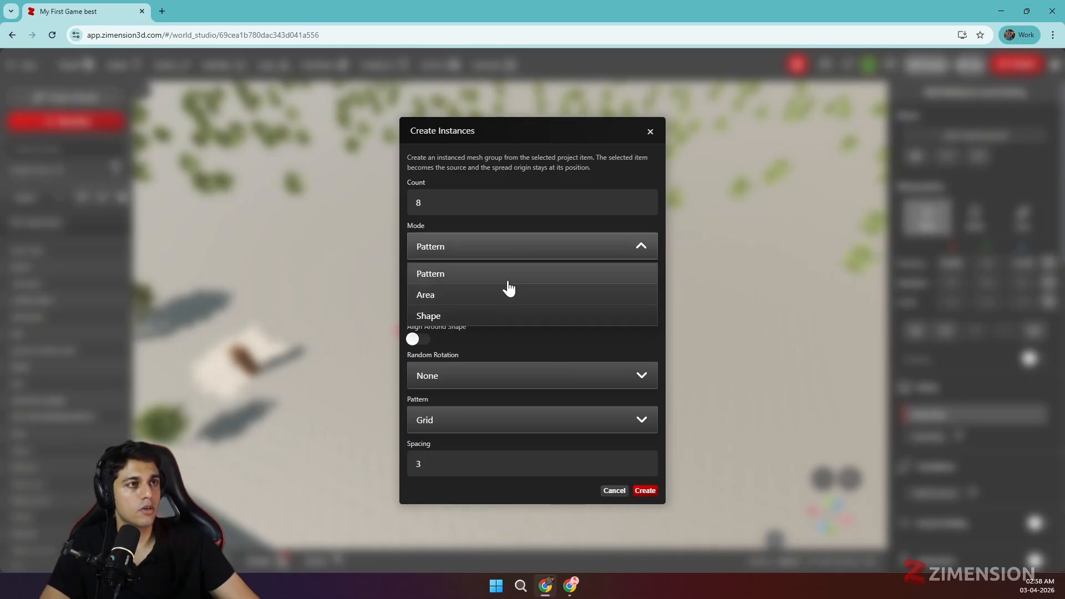
click(512, 257)
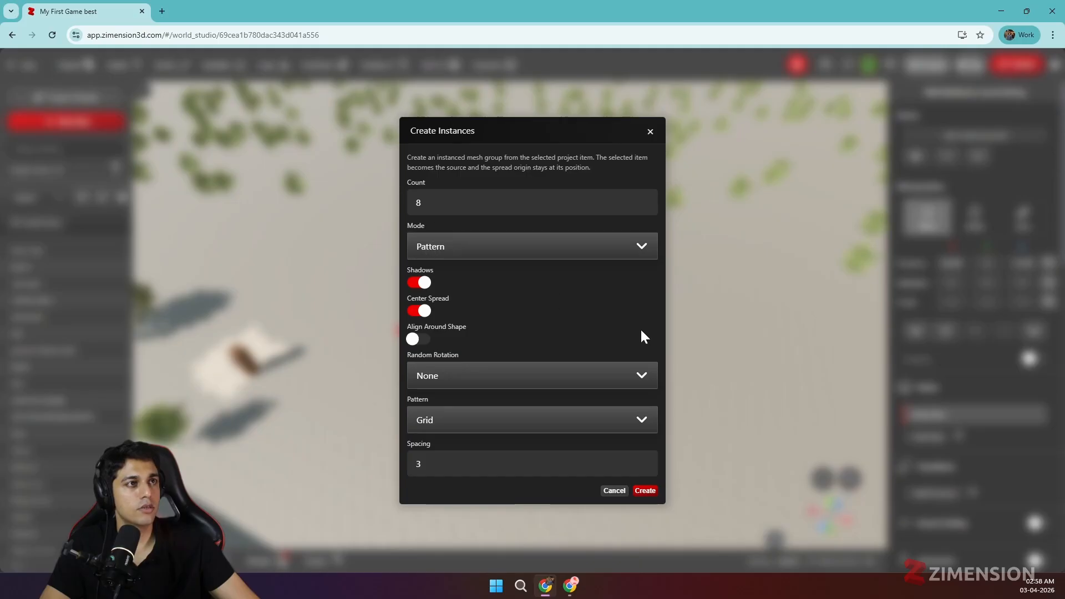
Create an instanced group of 8 wooden walls in a Radial pattern with spacing 3 and radius 10
click(498, 420)
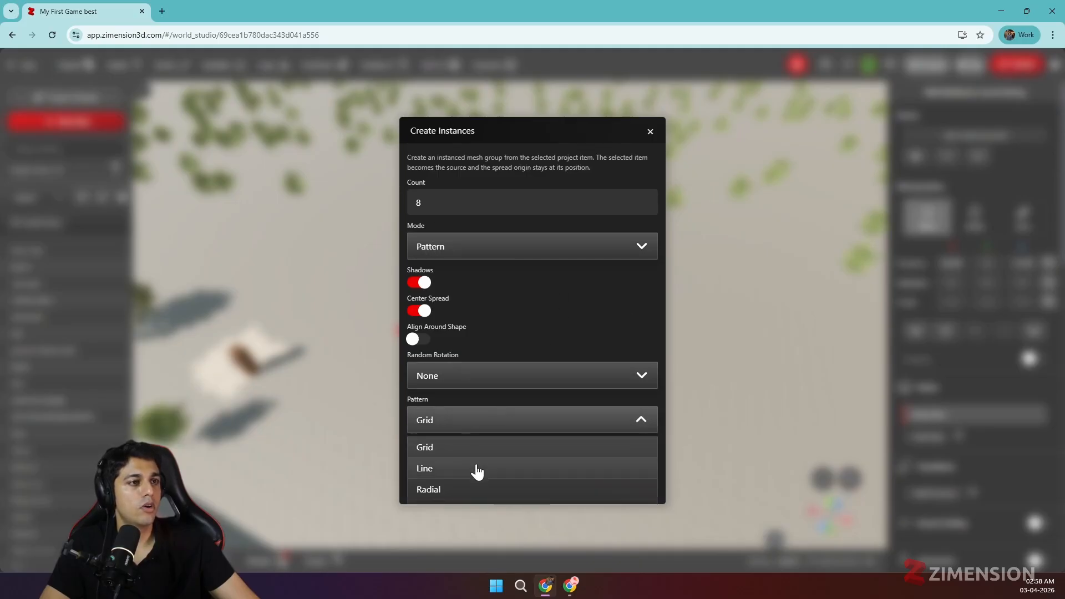
click(477, 470)
click(547, 420)
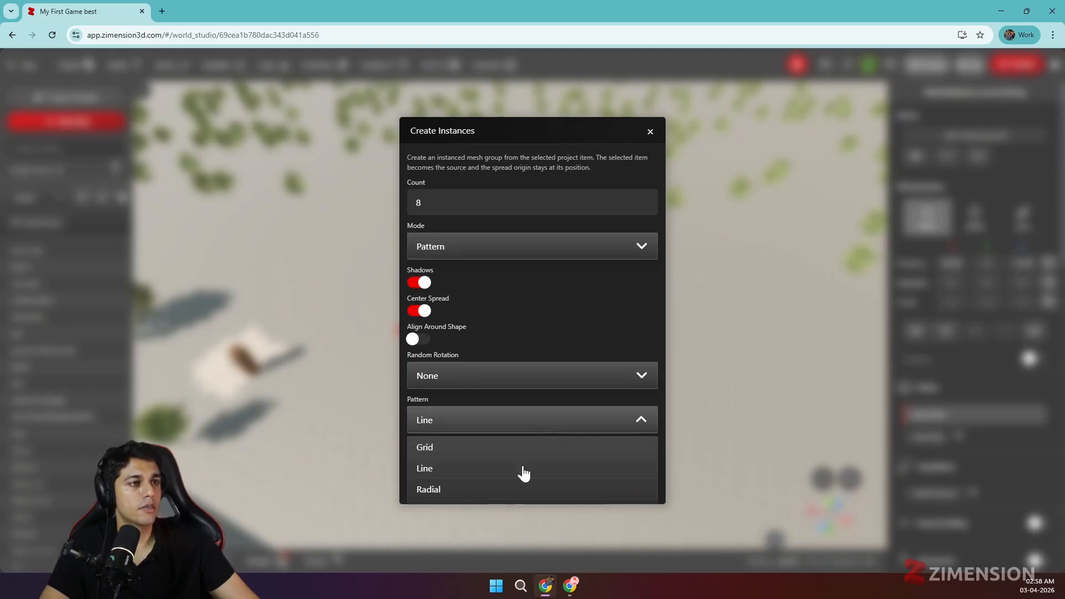
click(506, 492)
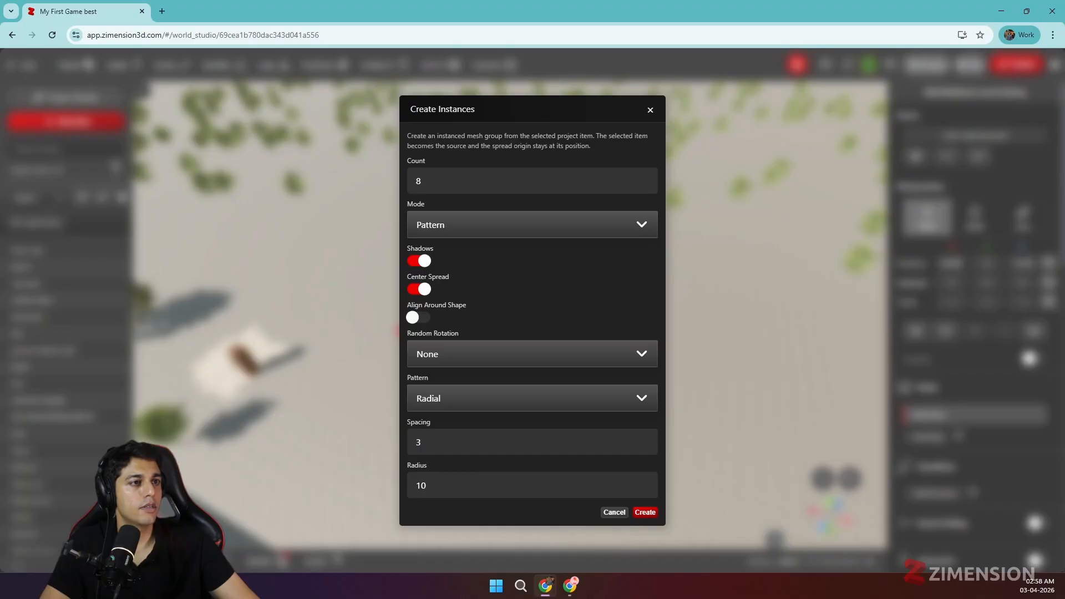
click(641, 511)
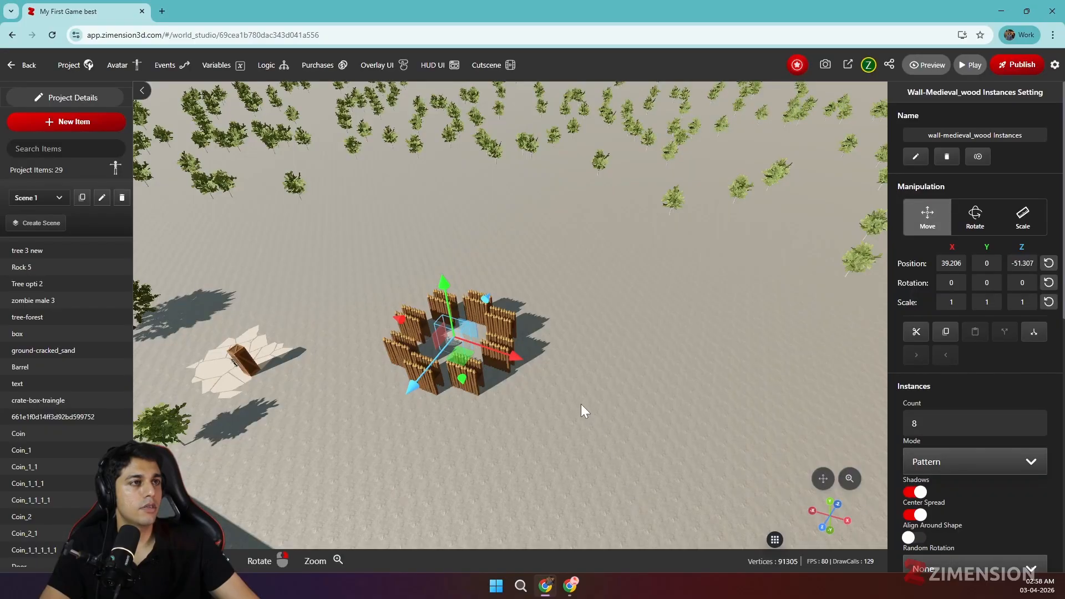
drag(583, 403, 572, 318)
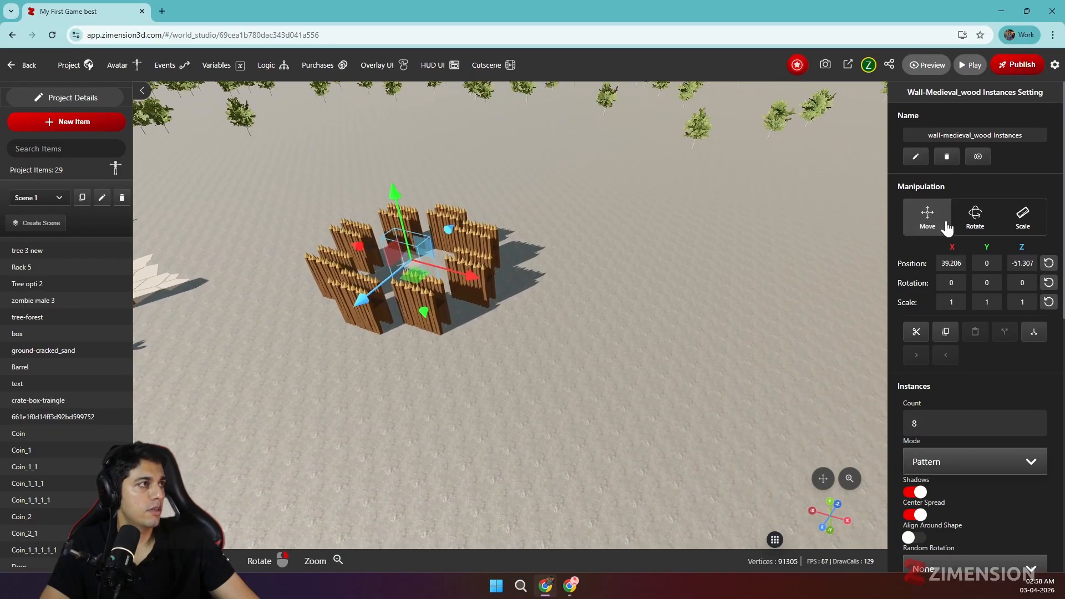
Enable Align Around Shape for the wooden wall group and rotate the walls about the Y axis so they follow the circle
click(975, 216)
drag(433, 294, 483, 319)
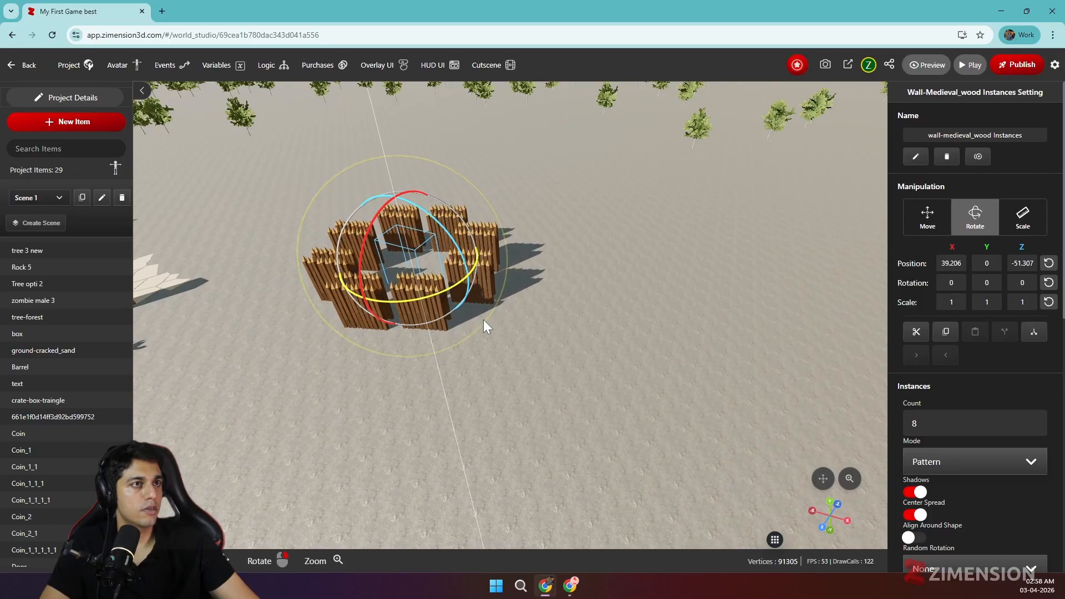
scroll(934, 337, down, 2)
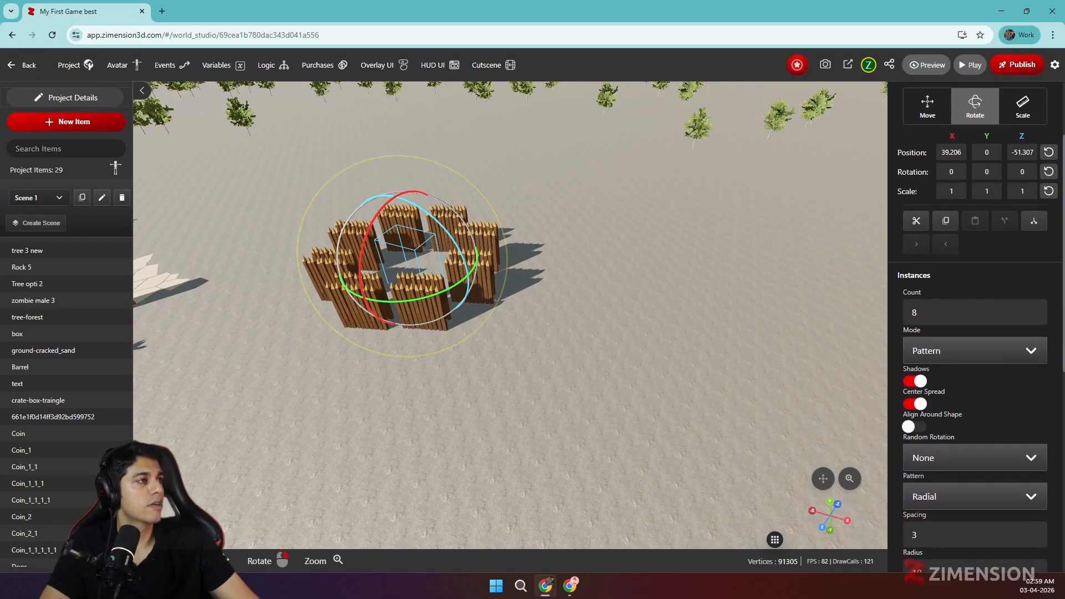
click(915, 427)
drag(562, 370, 614, 389)
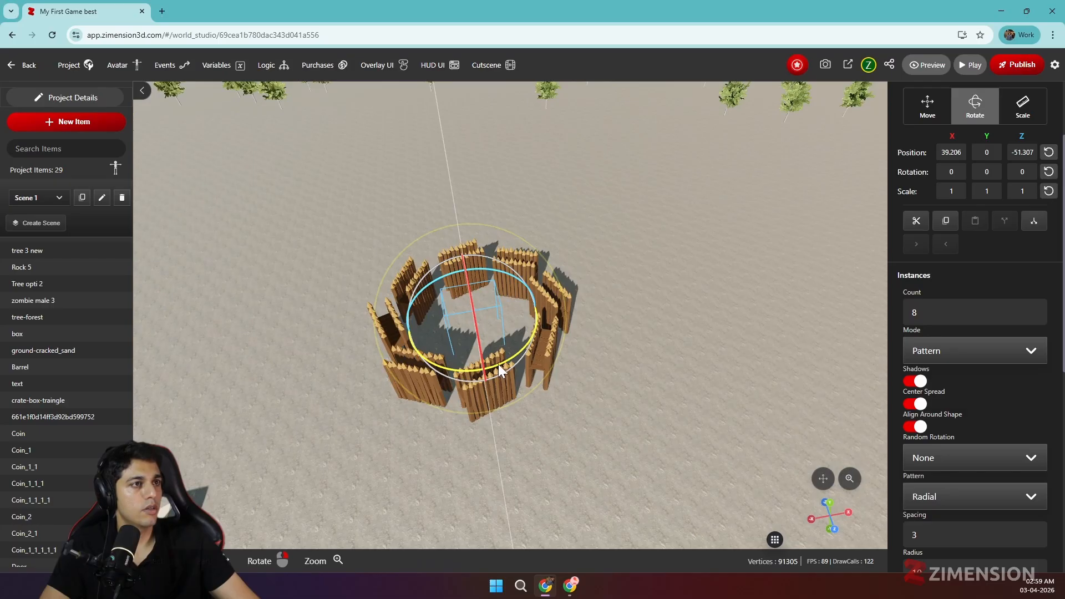
drag(497, 364, 517, 365)
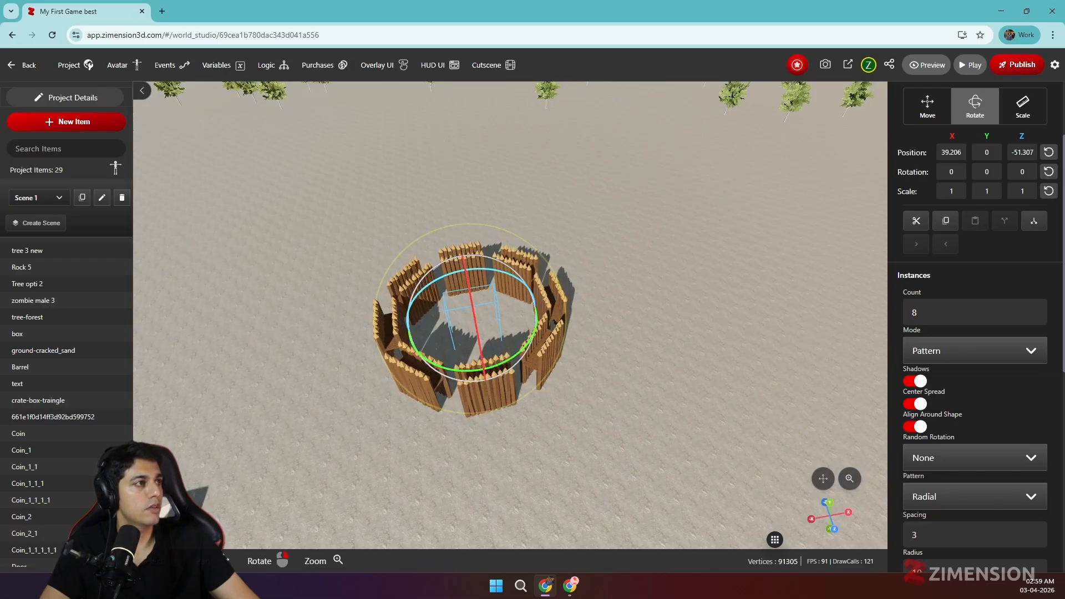
Try the wooden wall ring with a count of 12, and enlarge it to radius 20 with a count of 20
text(12)
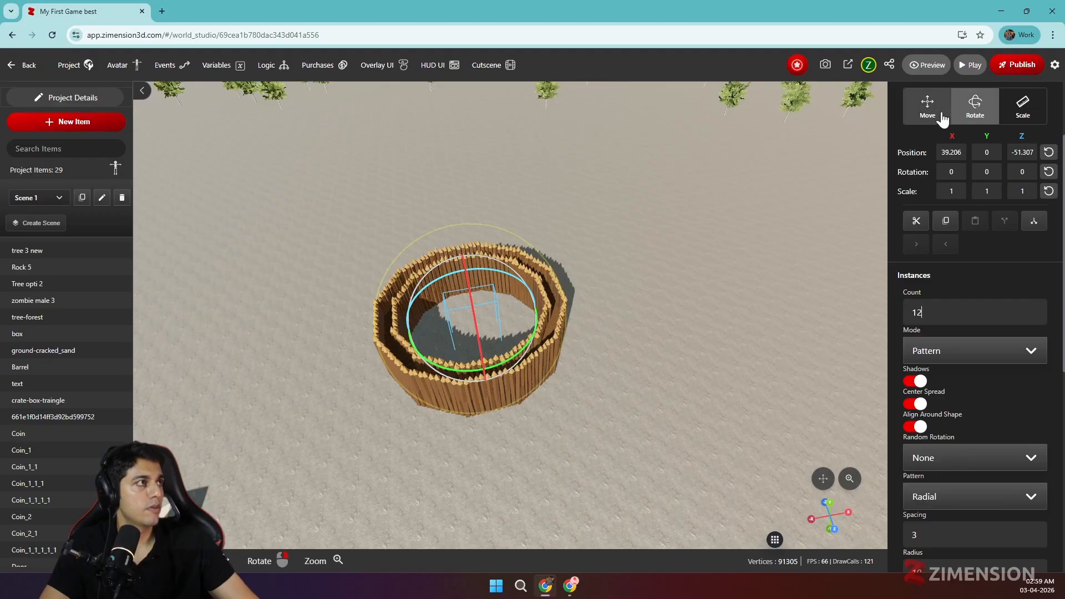
scroll(951, 278, down, 3)
scroll(949, 300, up, 5)
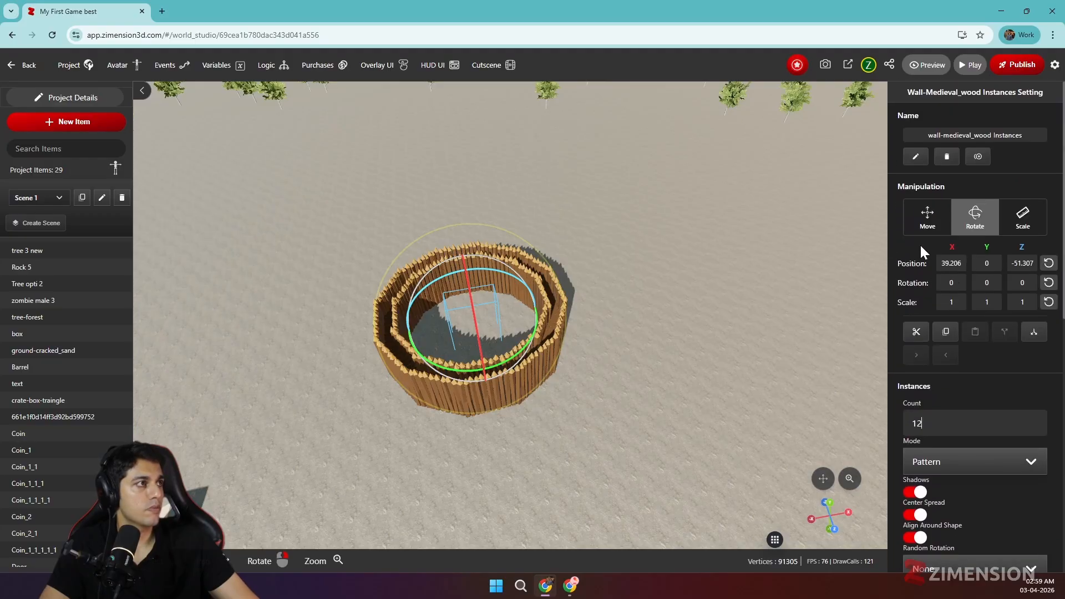
scroll(940, 388, down, 3)
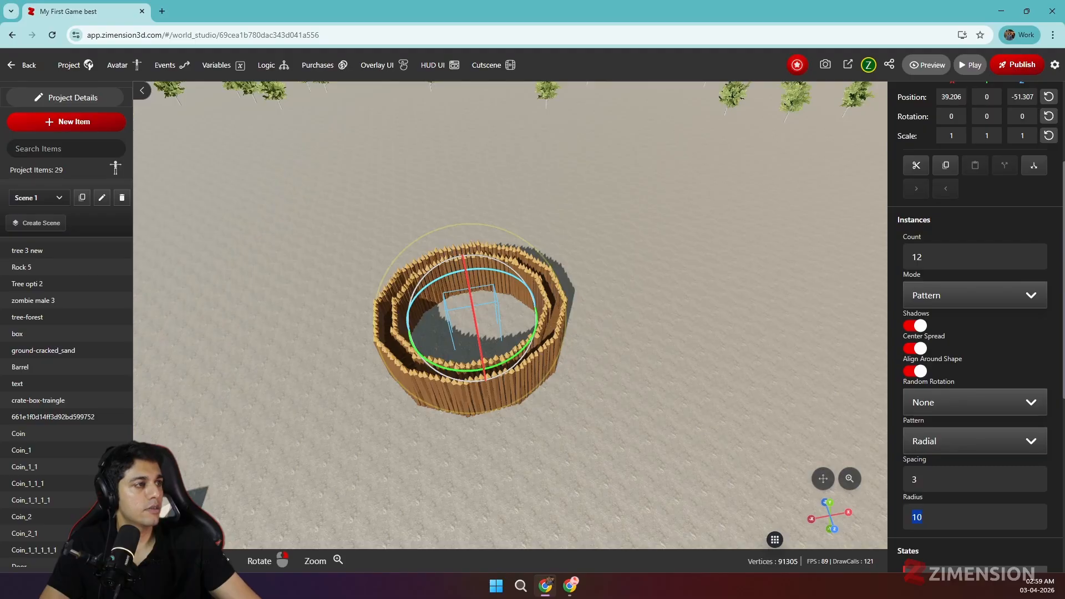
text(20)
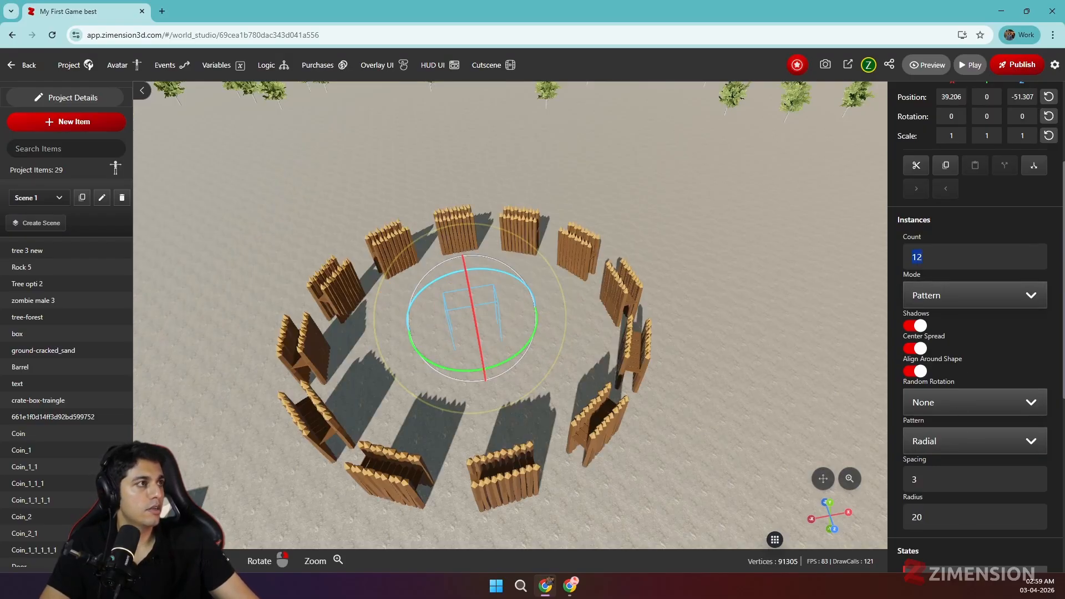
text(20)
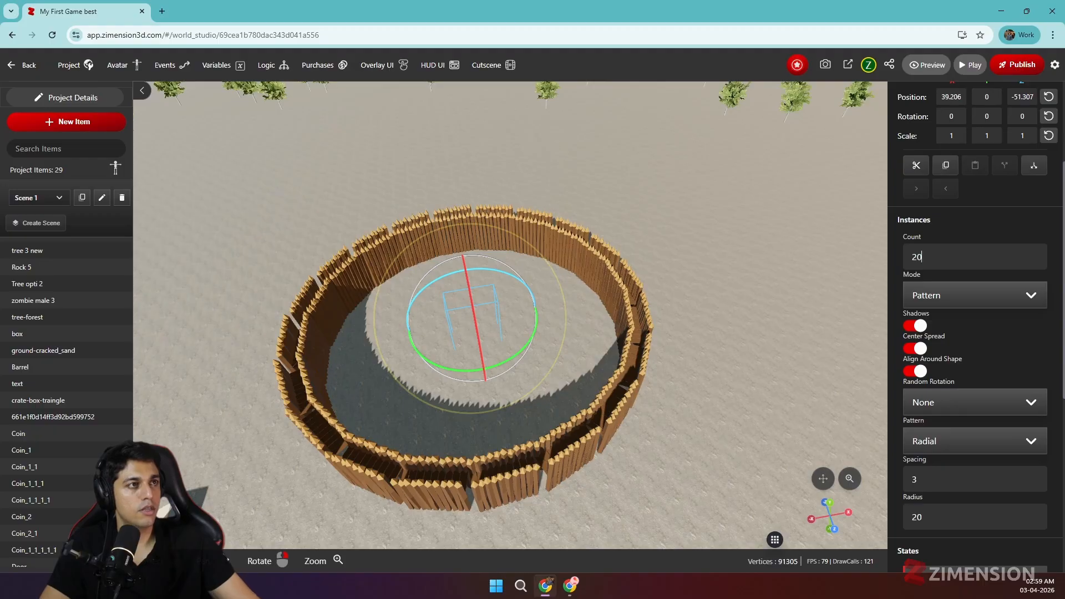
right_drag(640, 338, 587, 290)
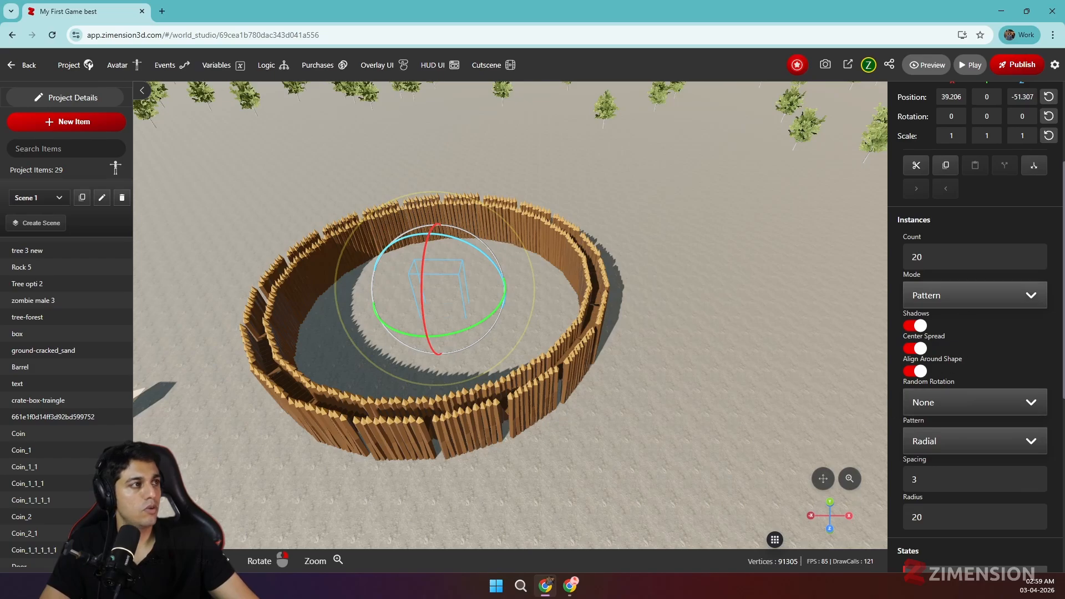
Set the wooden wall group's count to 10 and its radius to 12
double_click(919, 256)
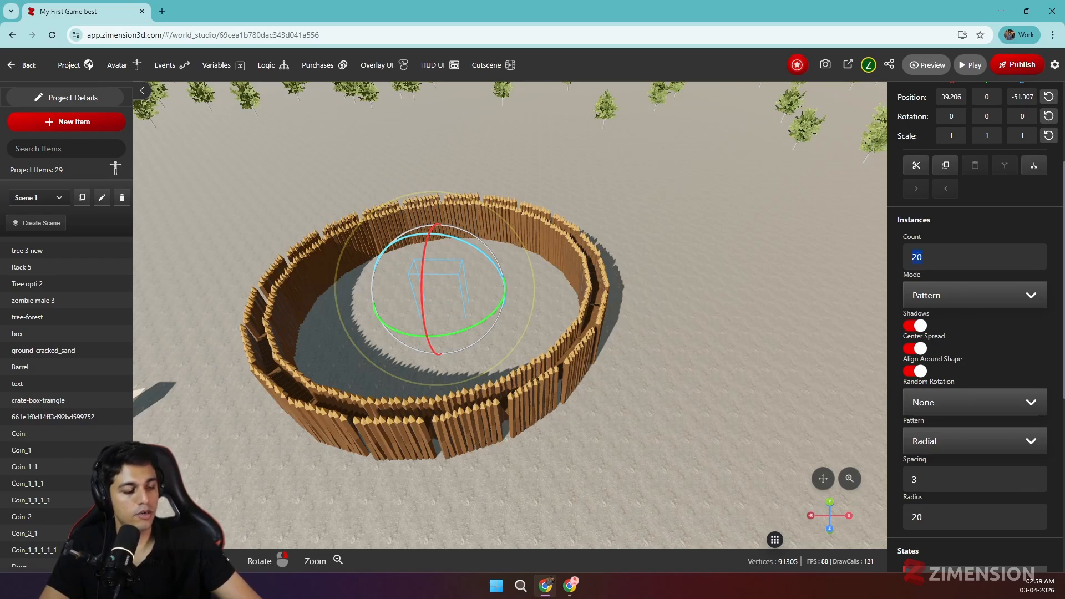
text(10)
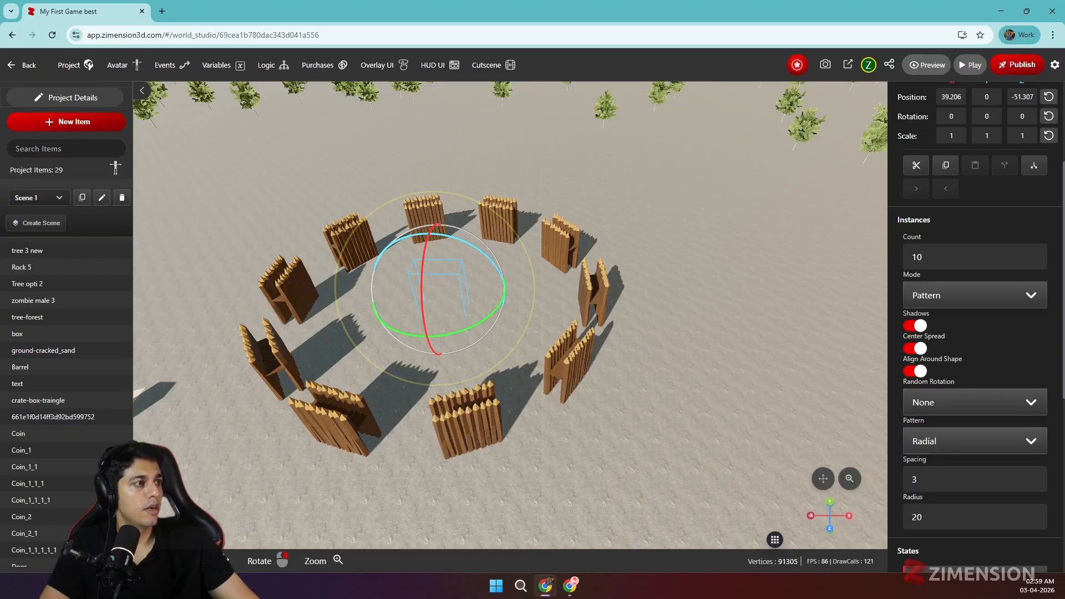
double_click(916, 517)
text(10)
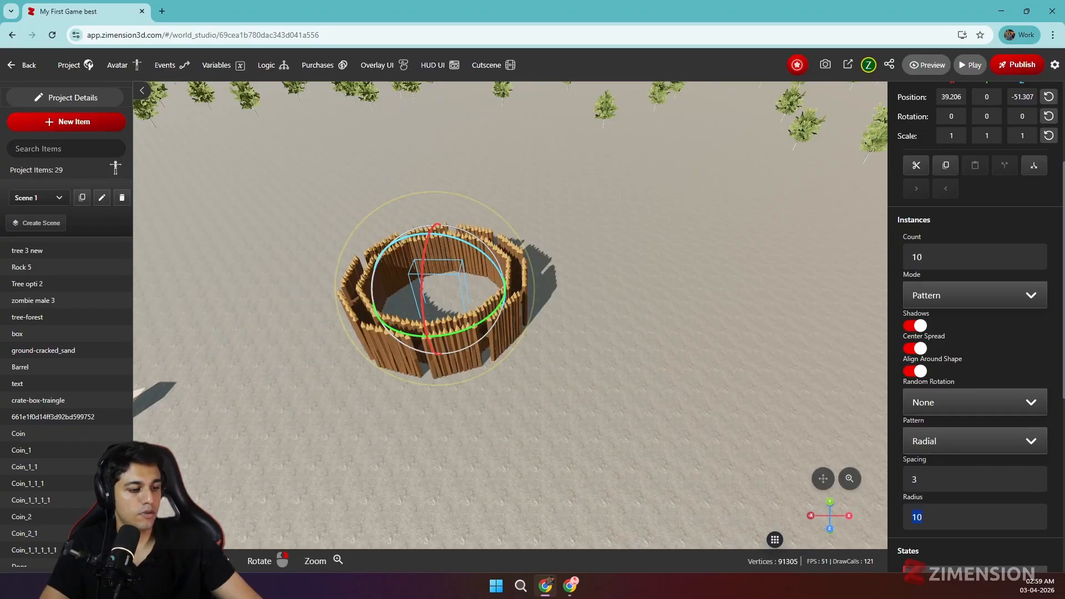
key(BackSpace)
text(2)
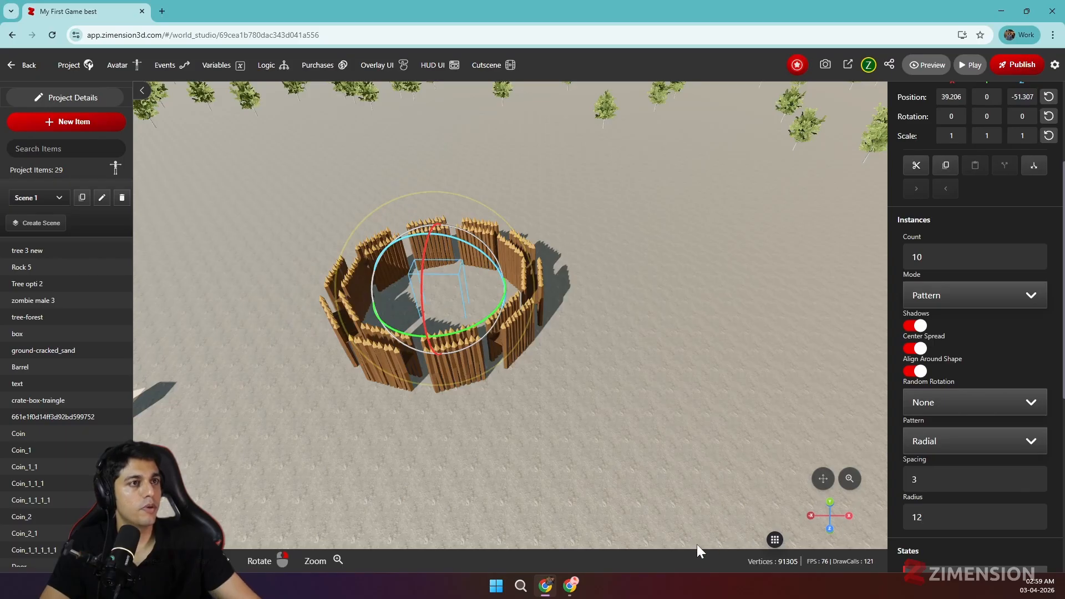
mouse_move(523, 451)
right_down()
mouse_move(554, 442)
mouse_move(525, 435)
right_up()
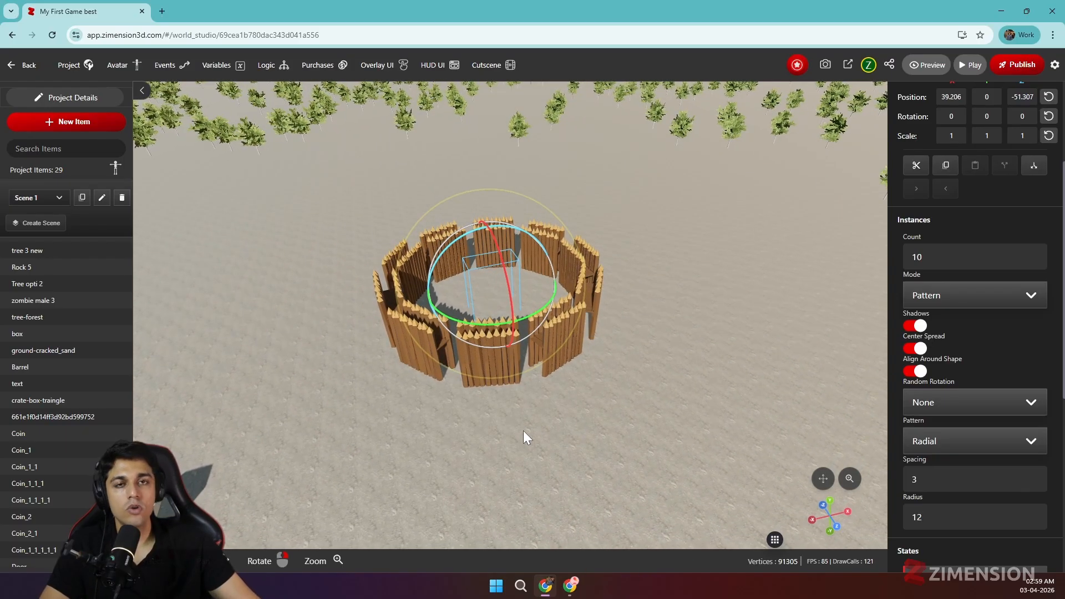
Convert the instanced wooden wall group to world items
scroll(69, 463, down, 3)
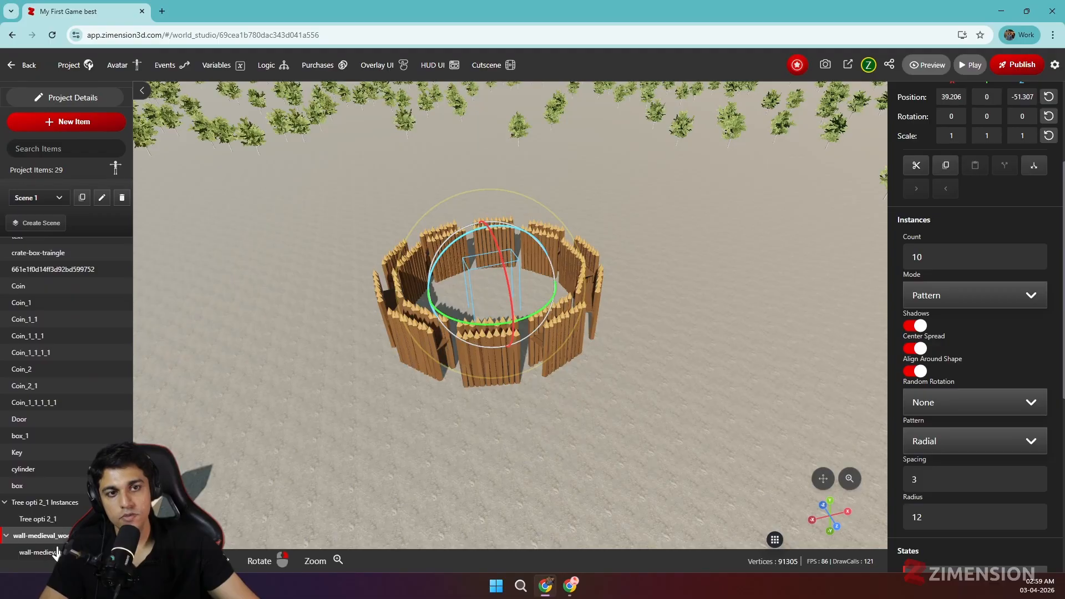
right_drag(608, 424, 547, 451)
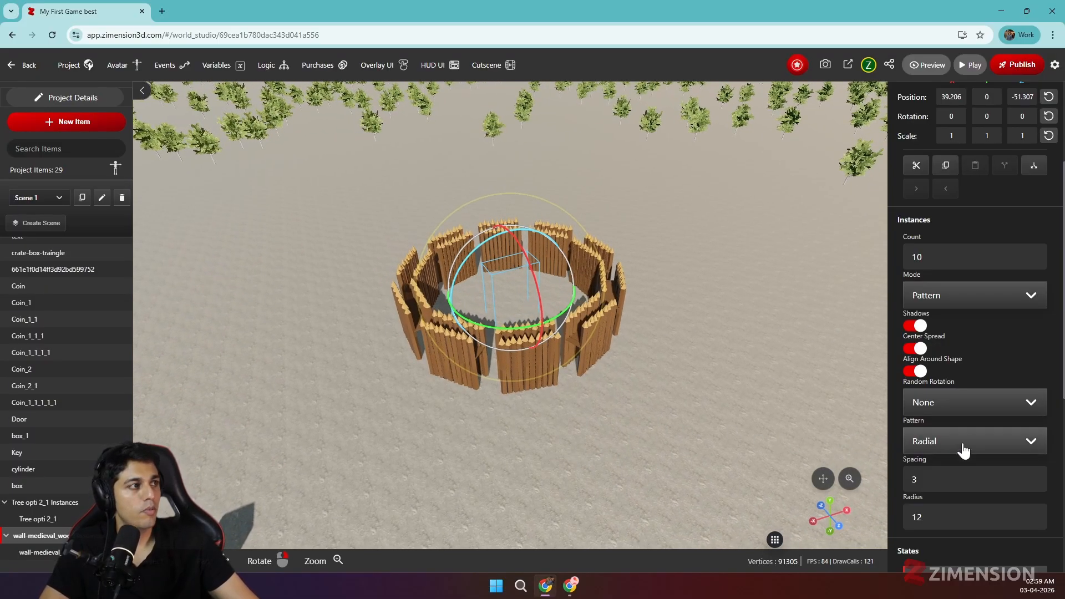
scroll(945, 333, up, 3)
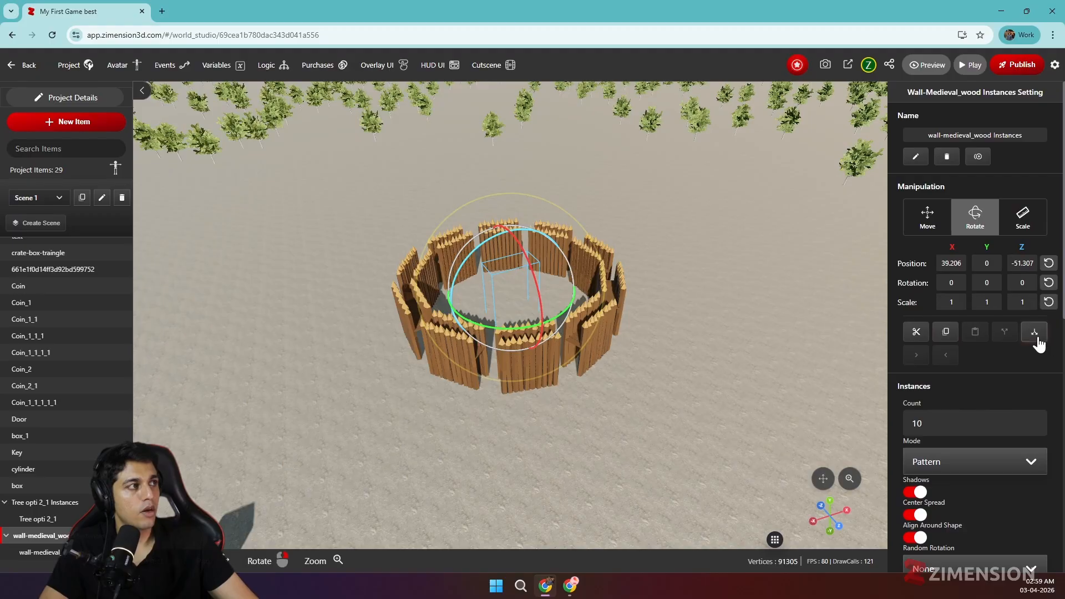
click(978, 159)
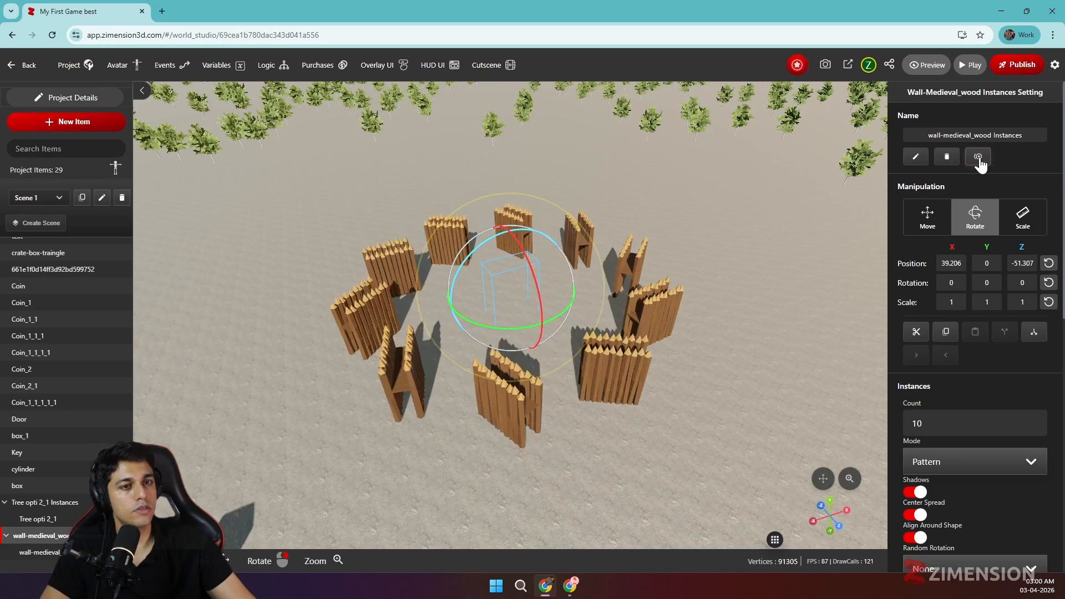
Select the individual item wall-medieval_wood_1 in the converted group and inspect the wall ring up close
scroll(66, 448, down, 3)
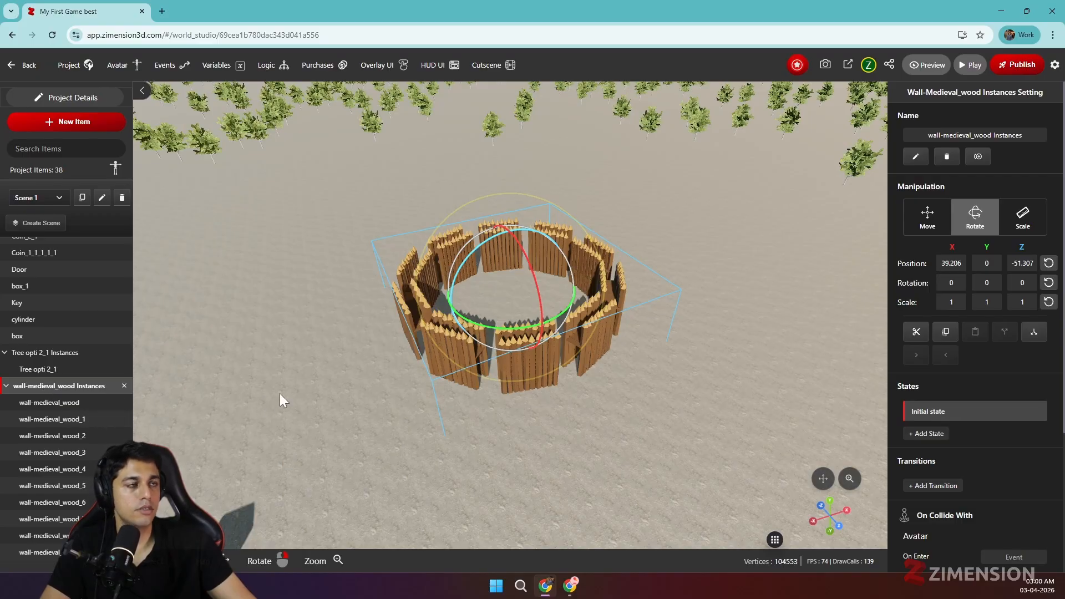
click(70, 419)
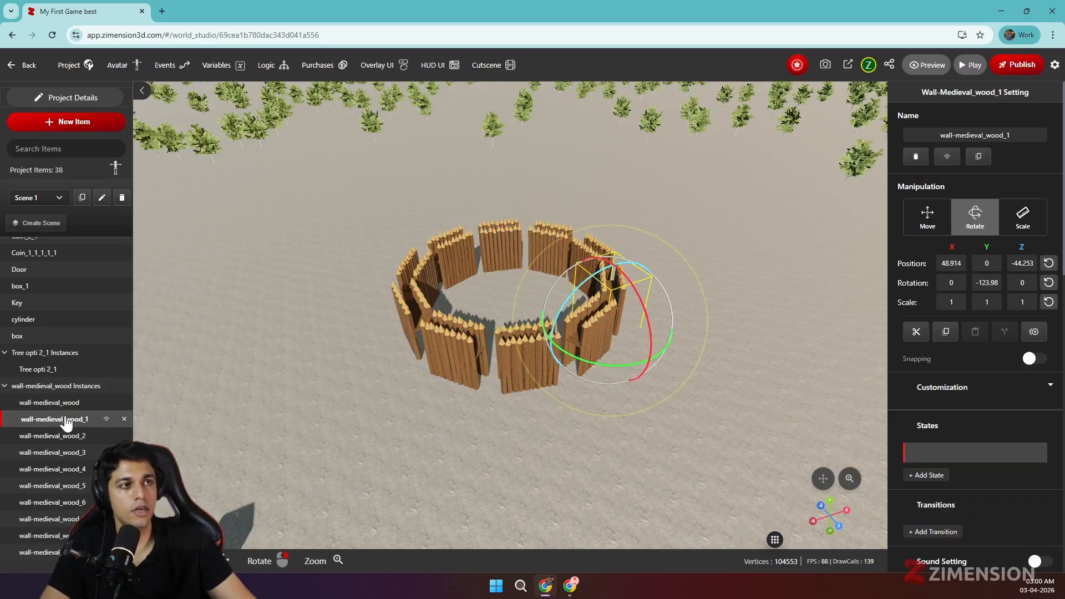
scroll(450, 391, up, 5)
drag(458, 391, 455, 366)
scroll(454, 366, down, 5)
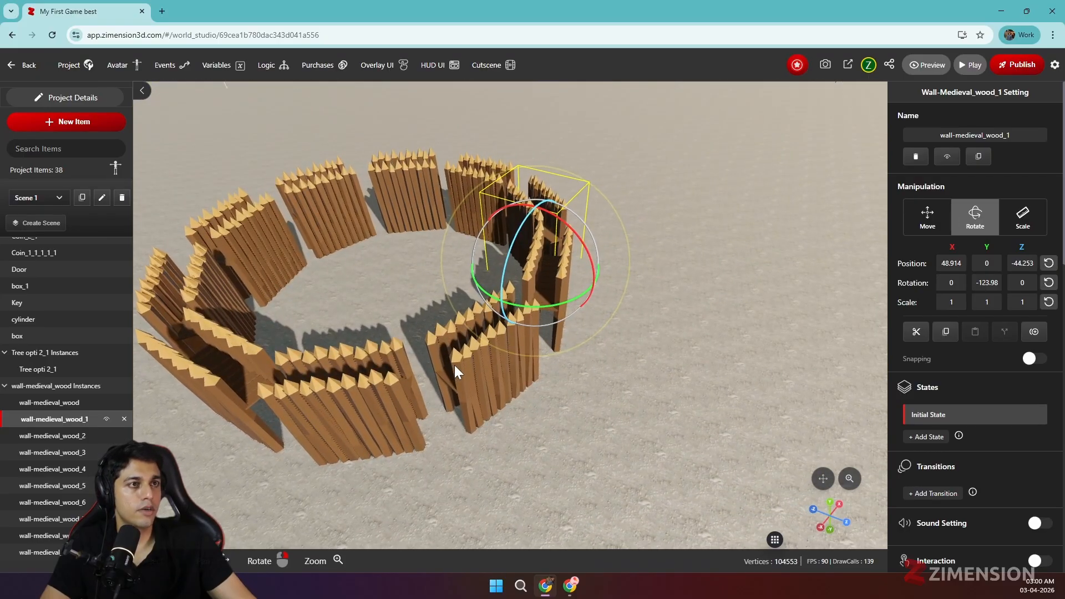
Play the world and run the avatar across the open ground to test the scene
click(971, 66)
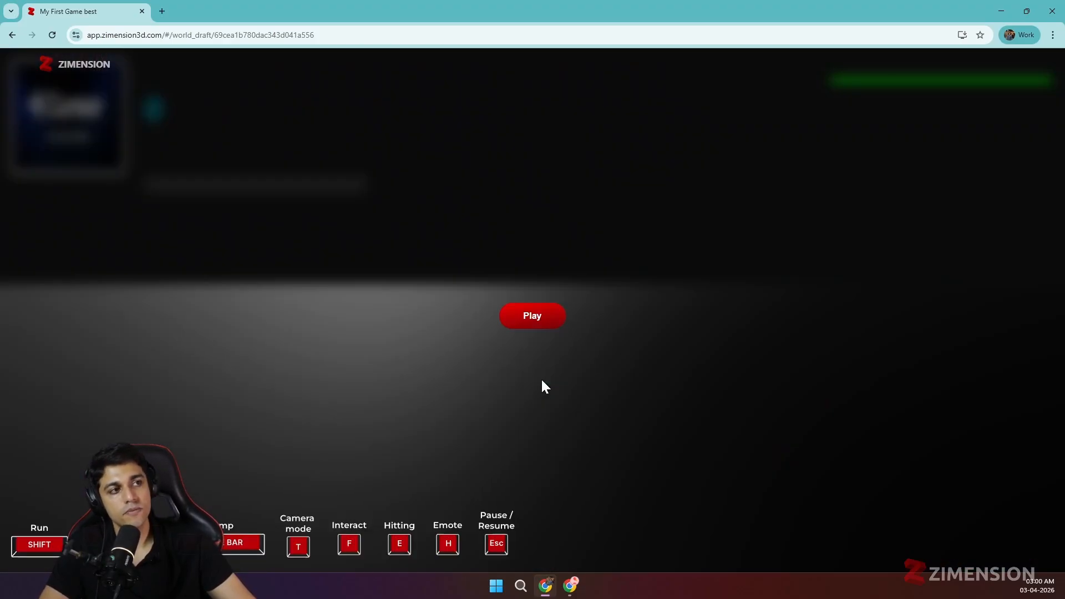
click(541, 321)
click(532, 195)
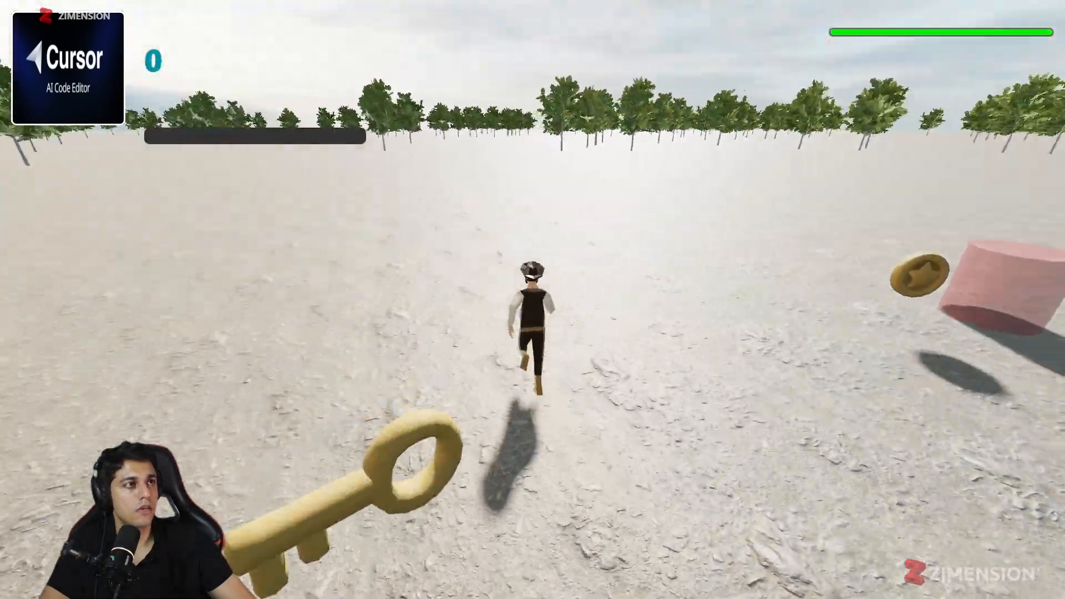
key(w)
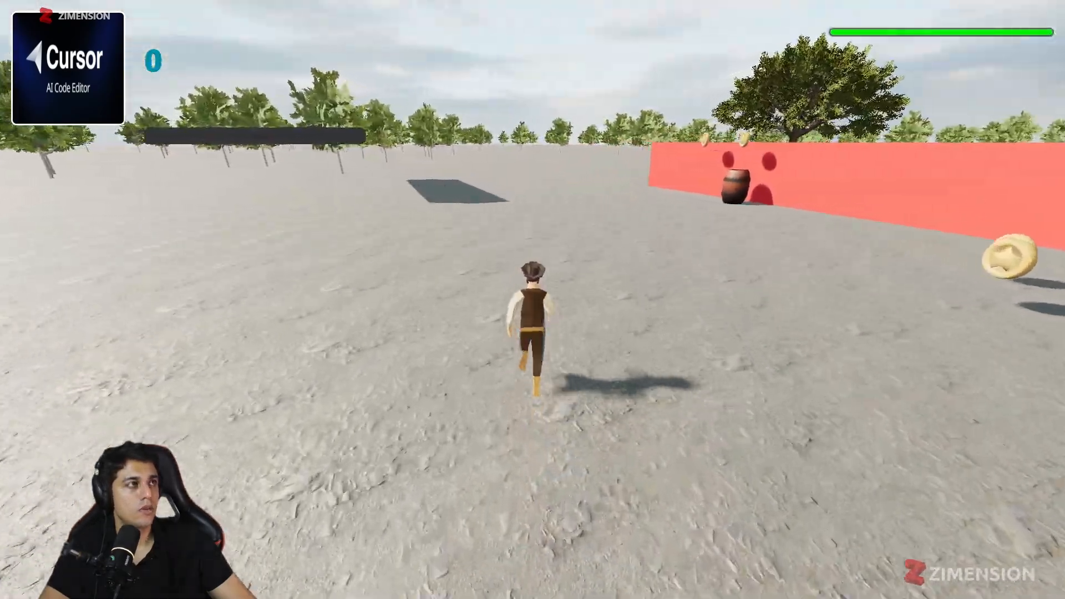